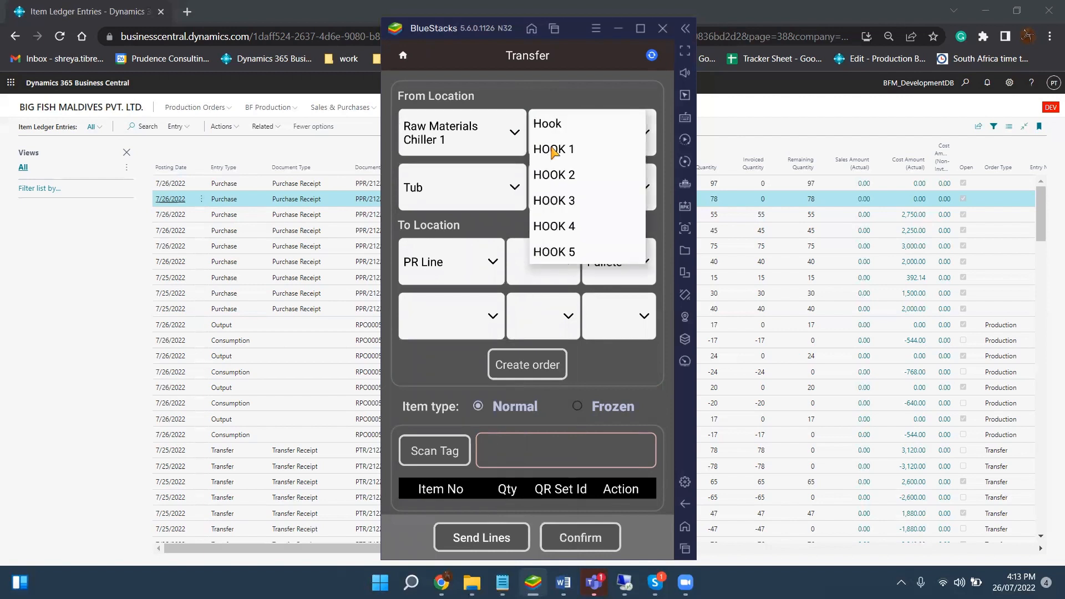
Step: Set the From Location's hook to HOOK 1 and its pallete to 1, keeping the default Tub entry
{"action": "left_click", "coordinate": [551, 150]}
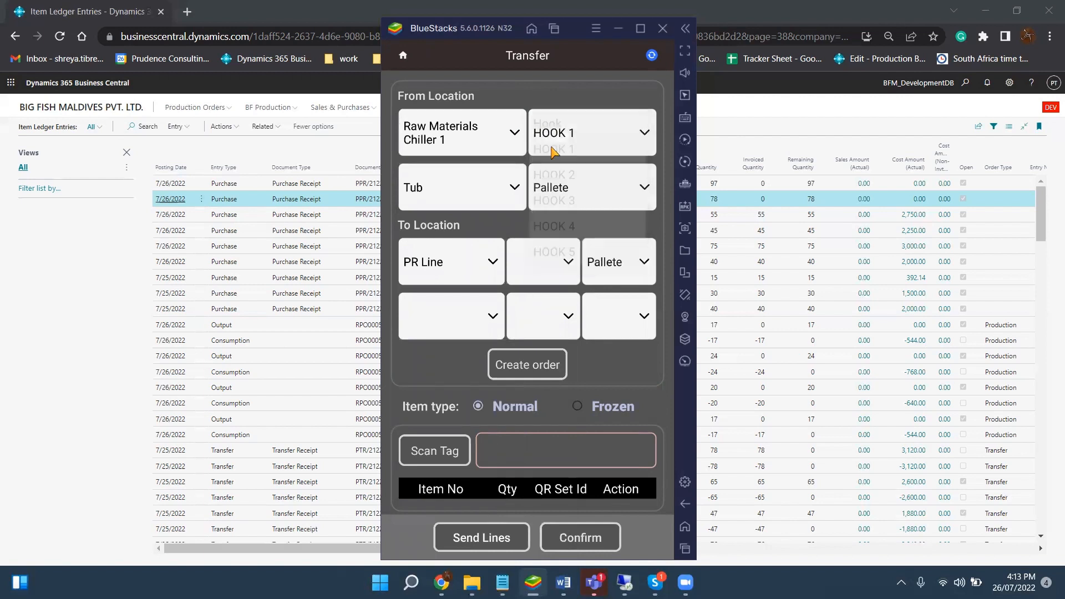
{"action": "left_click", "coordinate": [501, 195]}
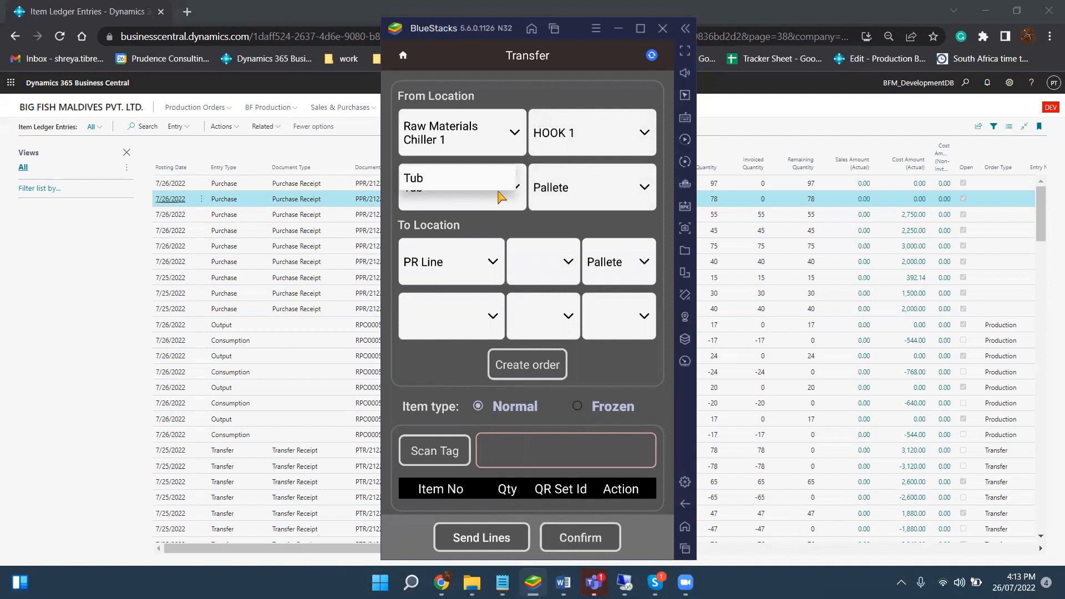
{"action": "left_click", "coordinate": [499, 188]}
{"action": "left_click", "coordinate": [577, 192]}
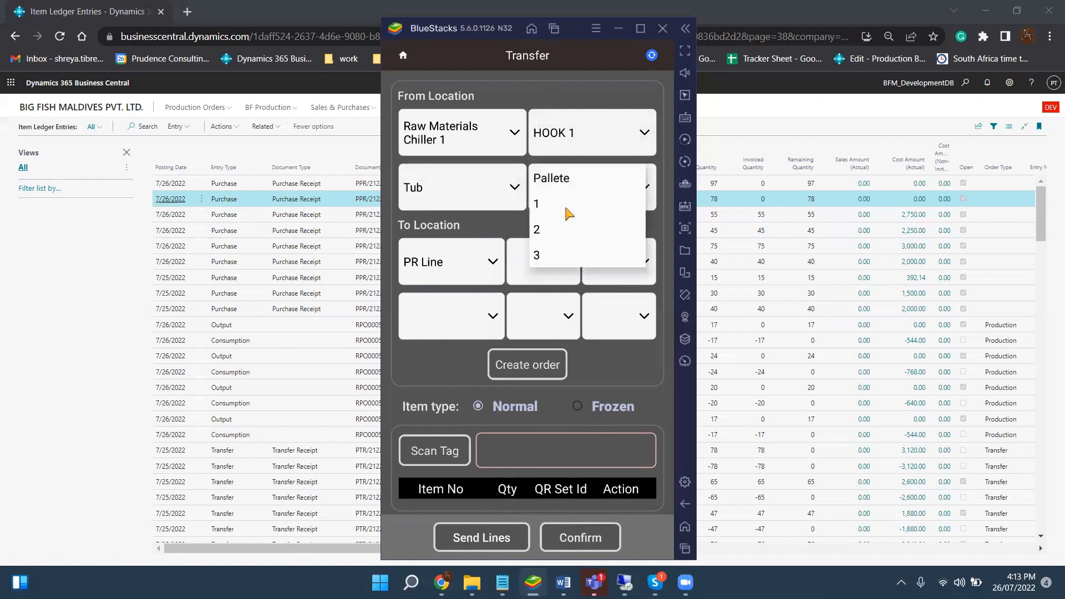
{"action": "left_click", "coordinate": [567, 210]}
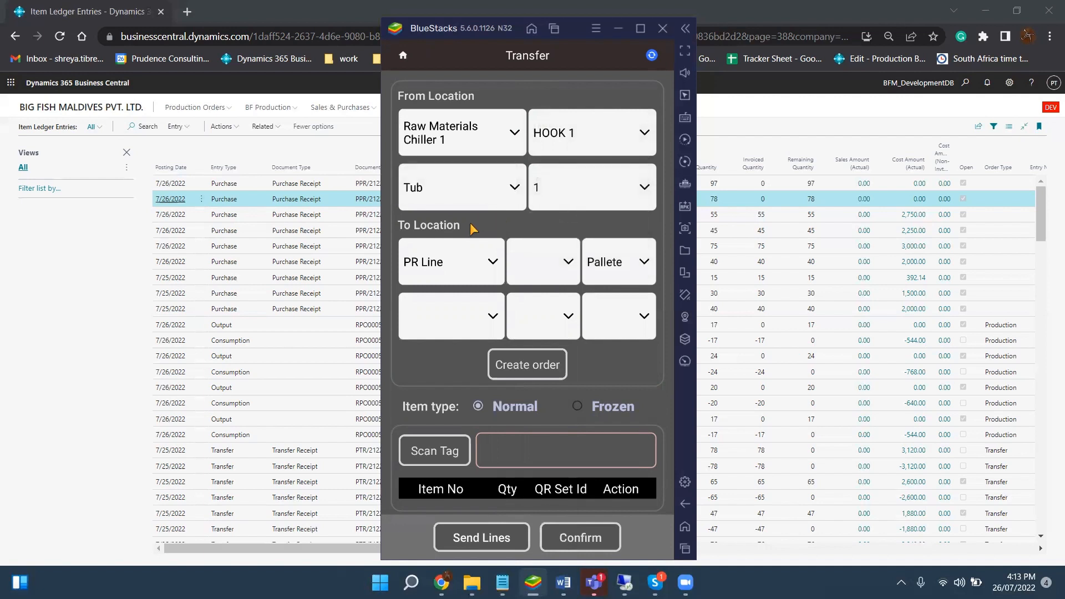
Step: Set the transfer's To Location to Loin Grading & Baging line 1
{"action": "left_click", "coordinate": [460, 262]}
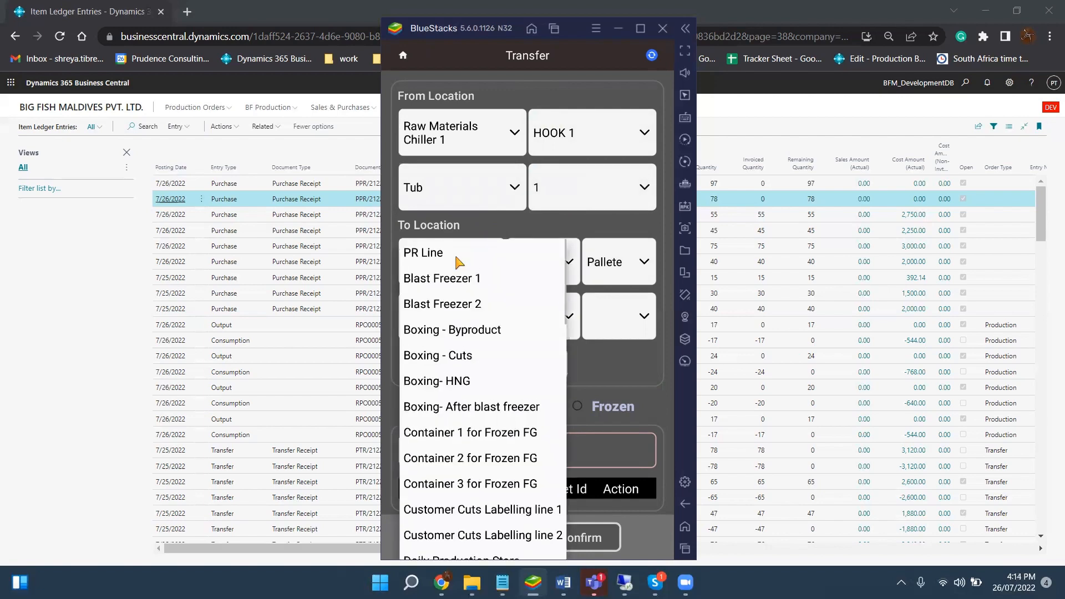
{"action": "scroll", "coordinate": [473, 379], "scroll_direction": "down", "scroll_amount": 5}
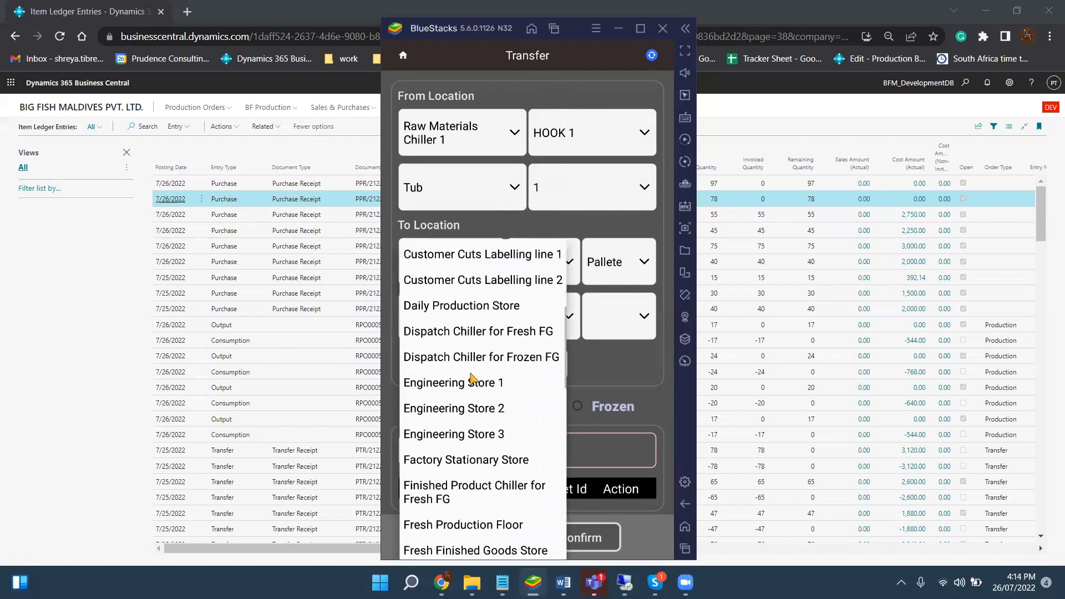
{"action": "scroll", "coordinate": [473, 379], "scroll_direction": "down", "scroll_amount": 8}
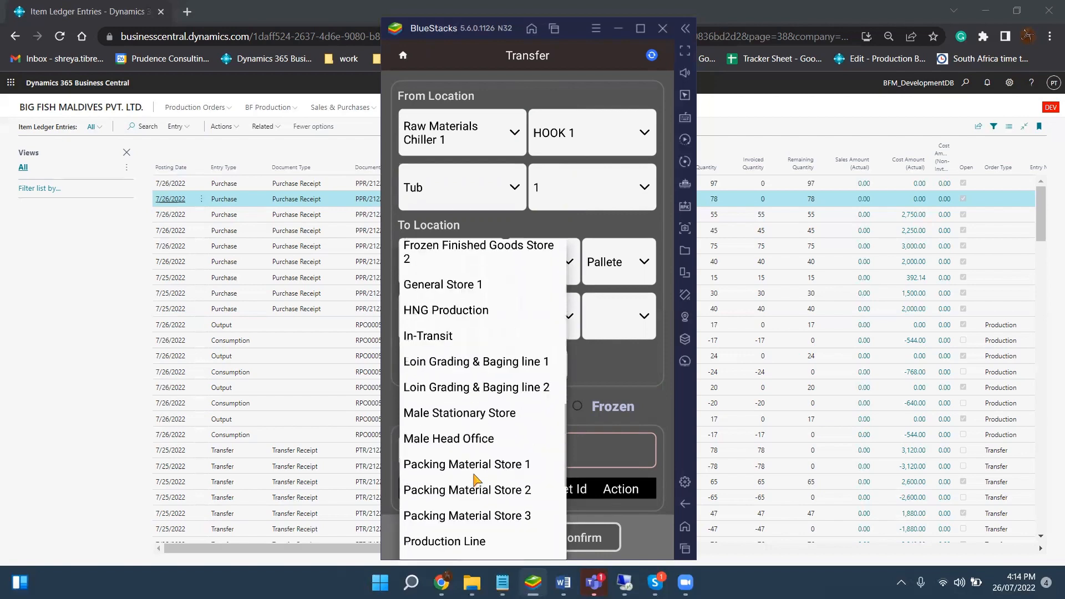
{"action": "scroll", "coordinate": [473, 333], "scroll_direction": "up", "scroll_amount": 5}
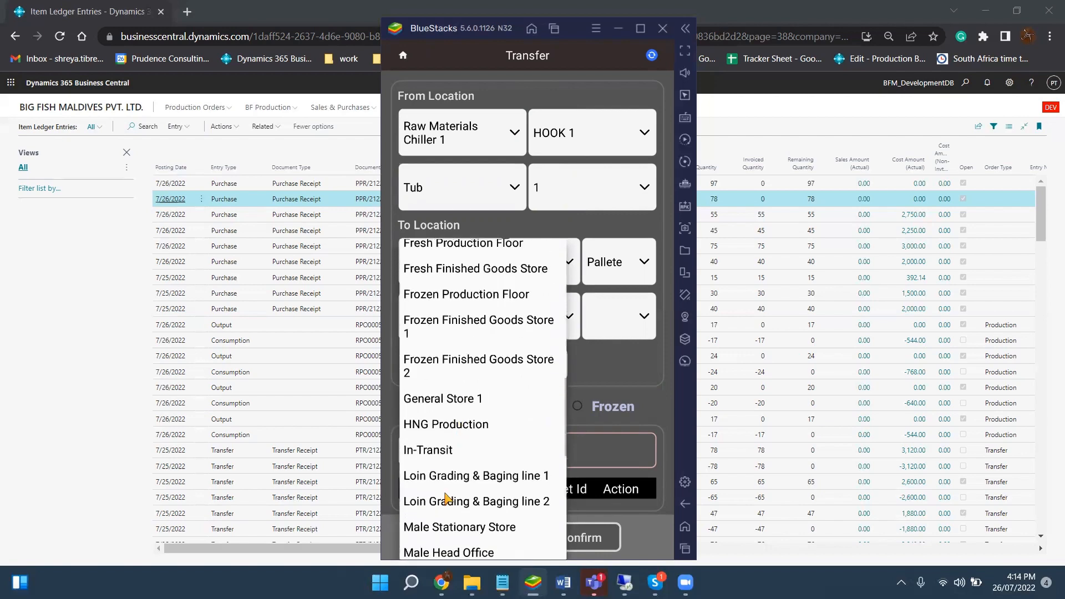
{"action": "left_click", "coordinate": [448, 479]}
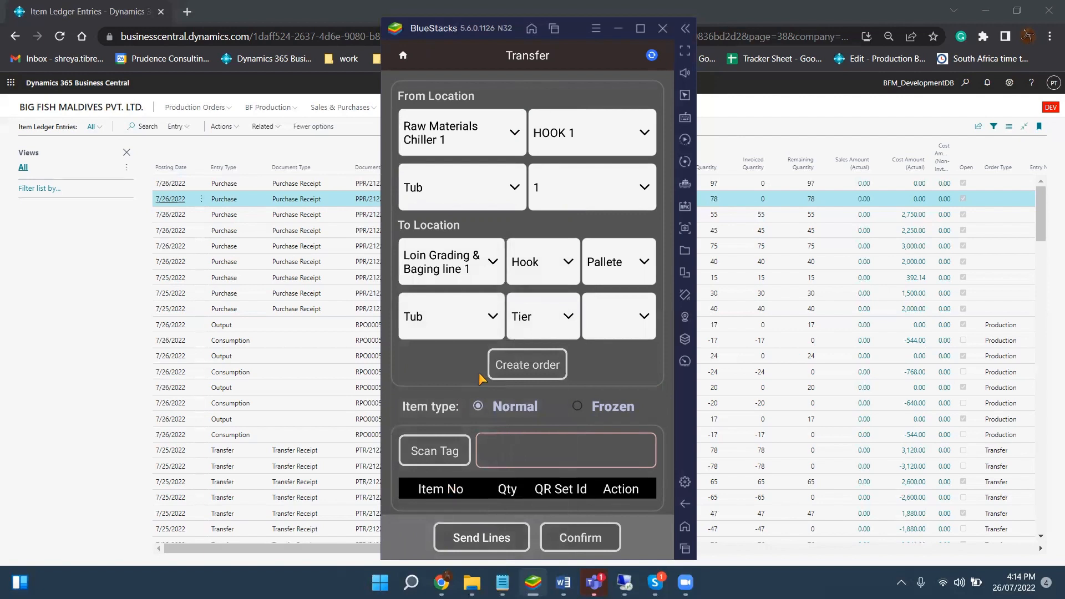
Step: Set the To Location's hook to HOOK 1 and its pallete to 1, and create the transfer order
{"action": "left_click", "coordinate": [532, 279]}
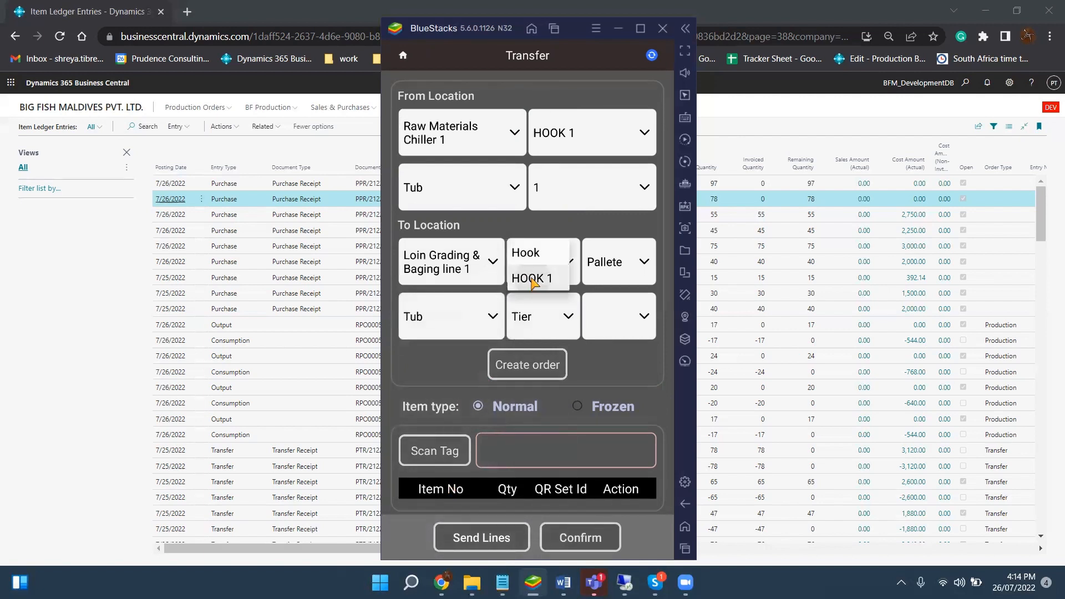
{"action": "left_click", "coordinate": [532, 280]}
{"action": "left_click", "coordinate": [602, 275]}
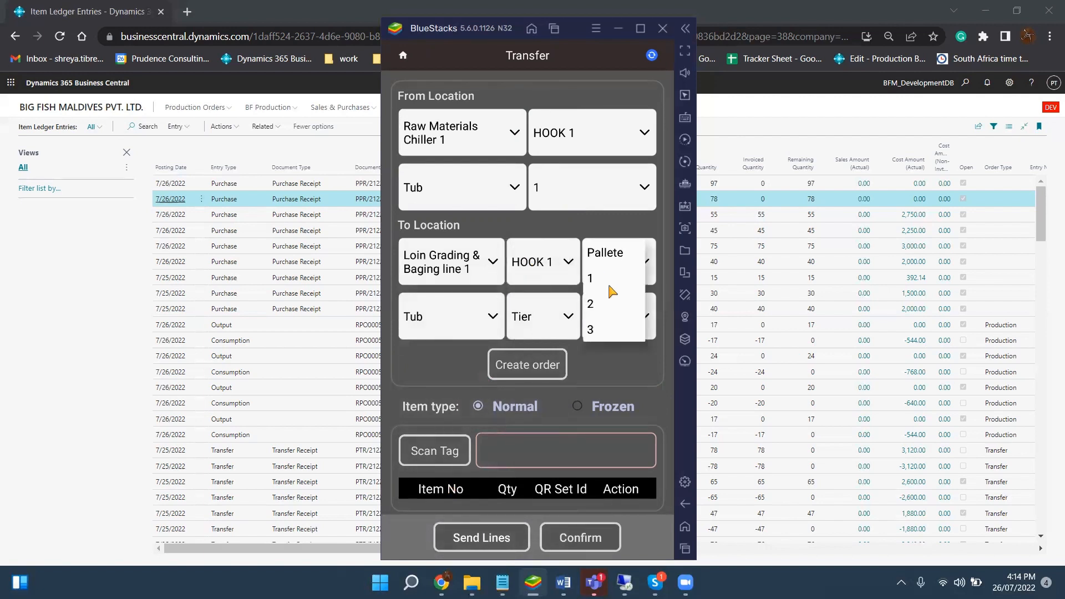
{"action": "left_click", "coordinate": [610, 284]}
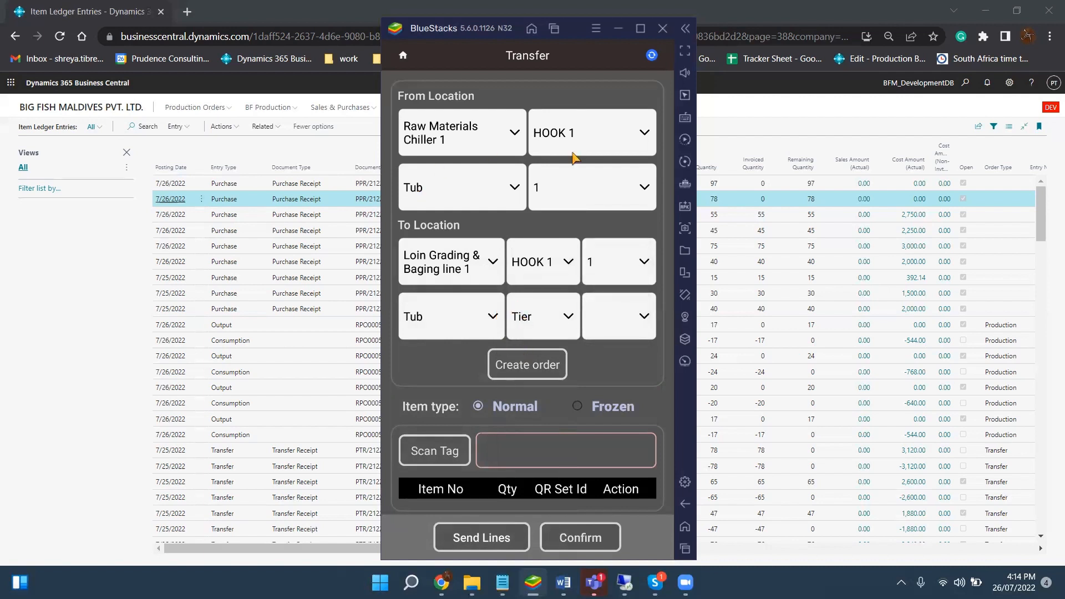
{"action": "left_click", "coordinate": [513, 368]}
{"action": "scroll", "coordinate": [504, 413], "scroll_direction": "down", "scroll_amount": 1}
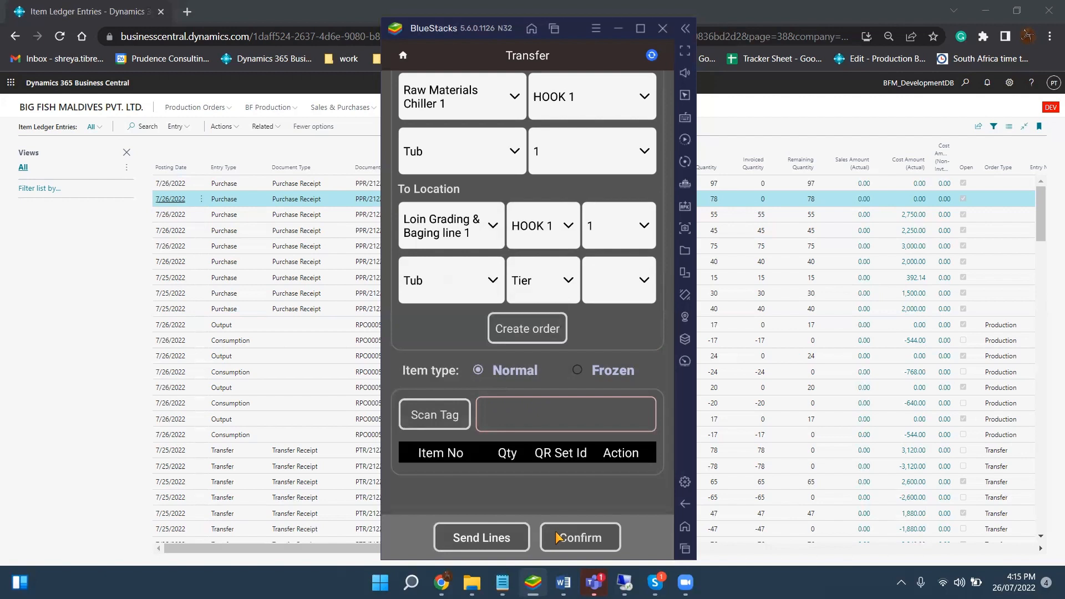
Step: Switch to Business Central and examine the locations and quantities of the transfer receipt and shipment lines in Item Ledger Entries
{"action": "left_click", "coordinate": [297, 485]}
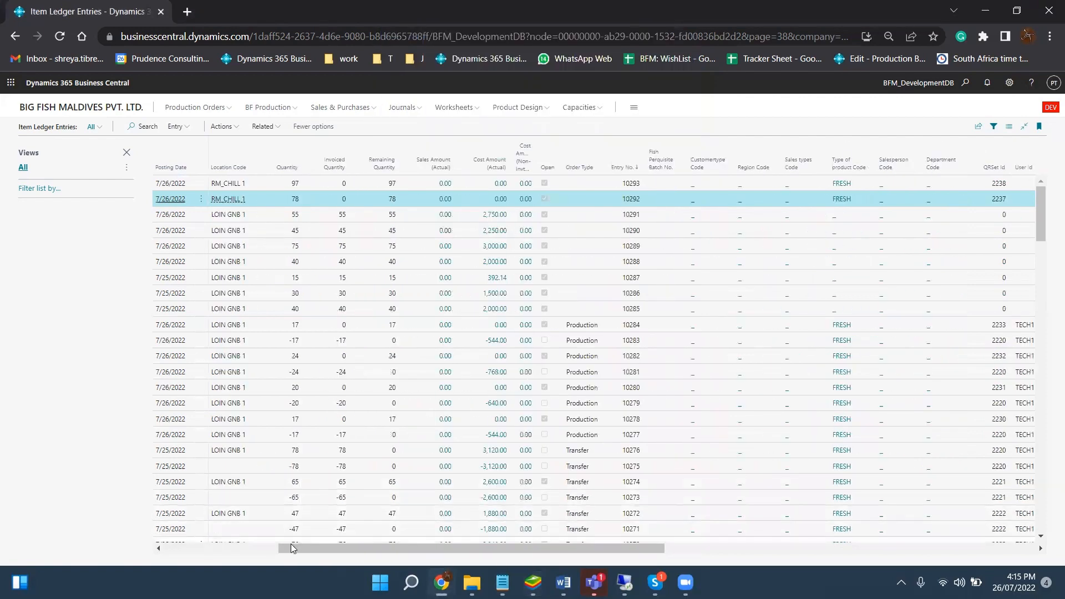
{"action": "left_click_drag", "start_coordinate": [293, 549], "coordinate": [180, 549]}
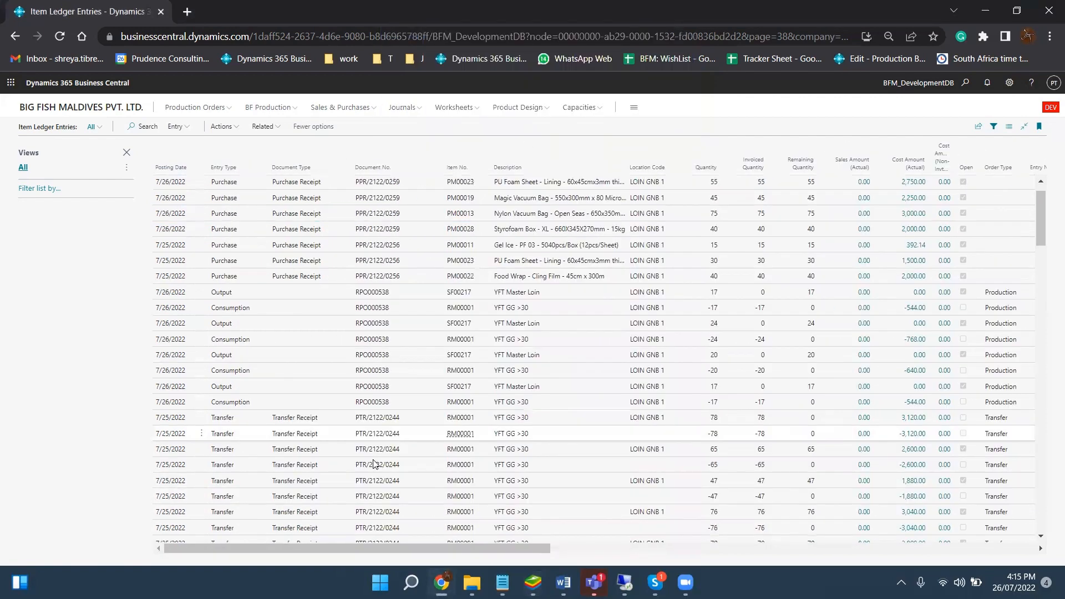
{"action": "scroll", "coordinate": [374, 463], "scroll_direction": "down", "scroll_amount": 6}
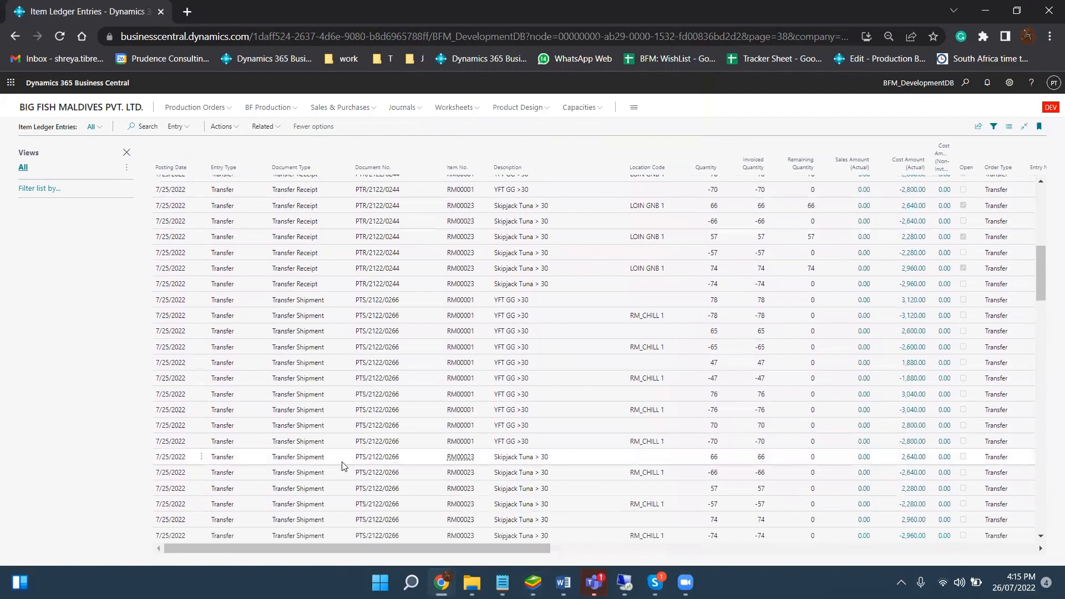
{"action": "left_click", "coordinate": [342, 463]}
{"action": "scroll", "coordinate": [342, 466], "scroll_direction": "down", "scroll_amount": 2}
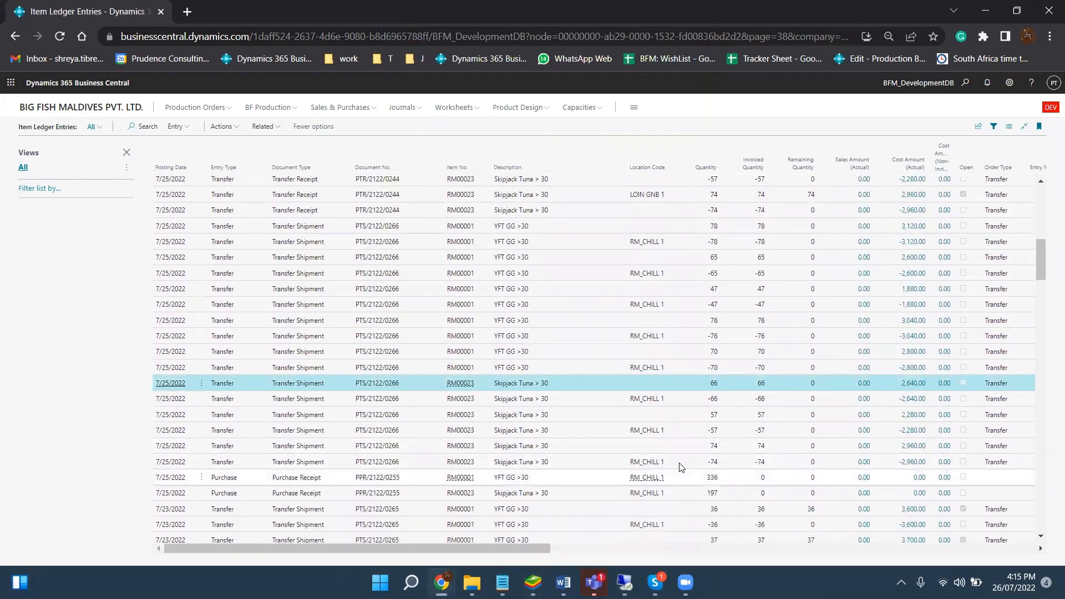
{"action": "left_click", "coordinate": [574, 463]}
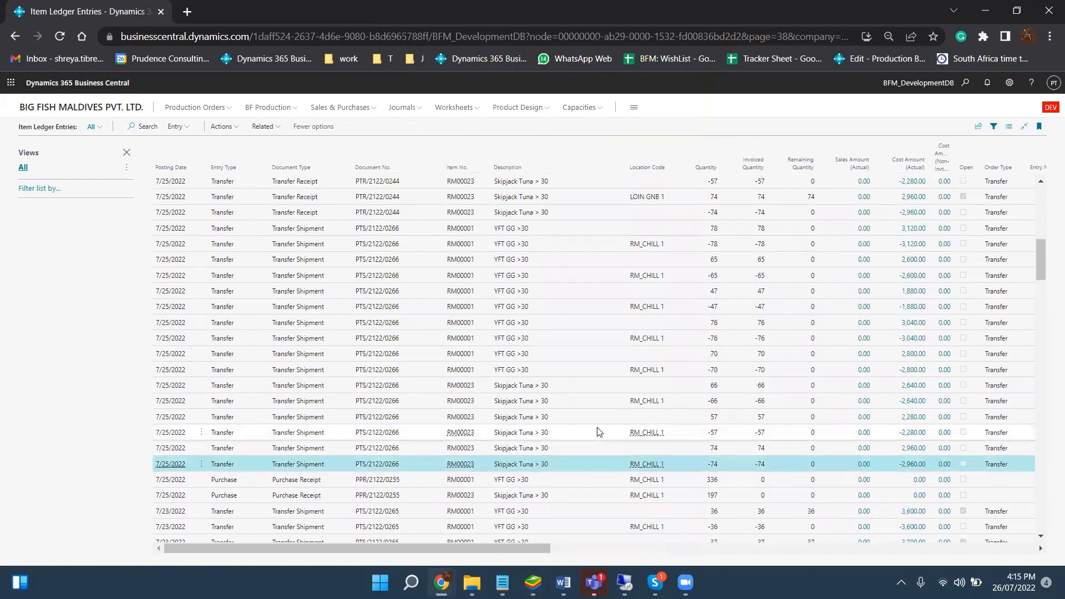
{"action": "scroll", "coordinate": [625, 369], "scroll_direction": "up", "scroll_amount": 3}
{"action": "left_click", "coordinate": [621, 327]}
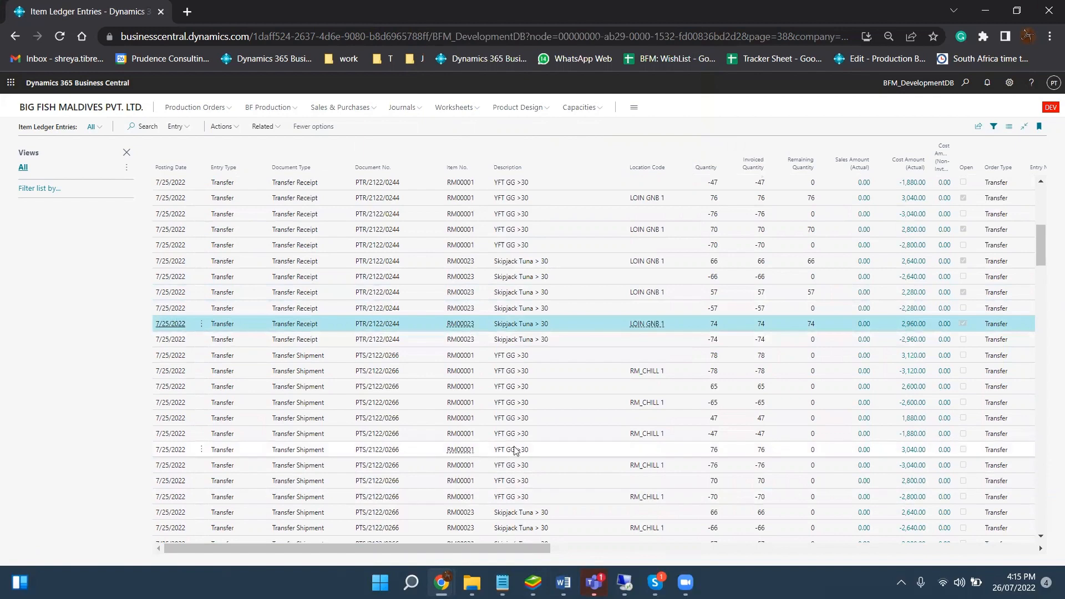
{"action": "scroll", "coordinate": [515, 450], "scroll_direction": "down", "scroll_amount": 1}
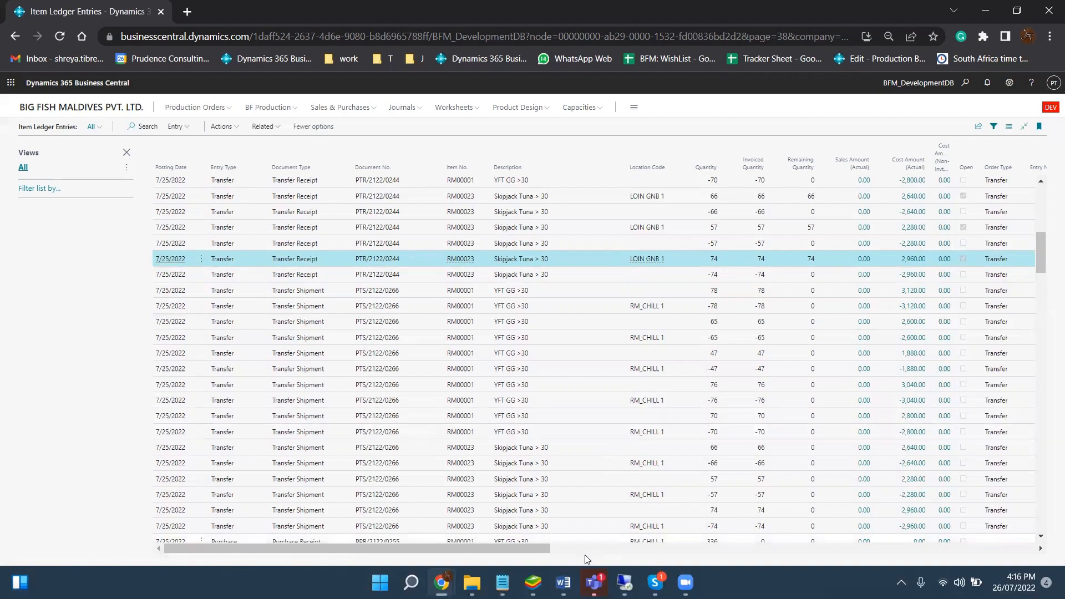
Step: Switch back to BlueStacks, exit the Transfer process and open the HnG production module
{"action": "left_click", "coordinate": [533, 583]}
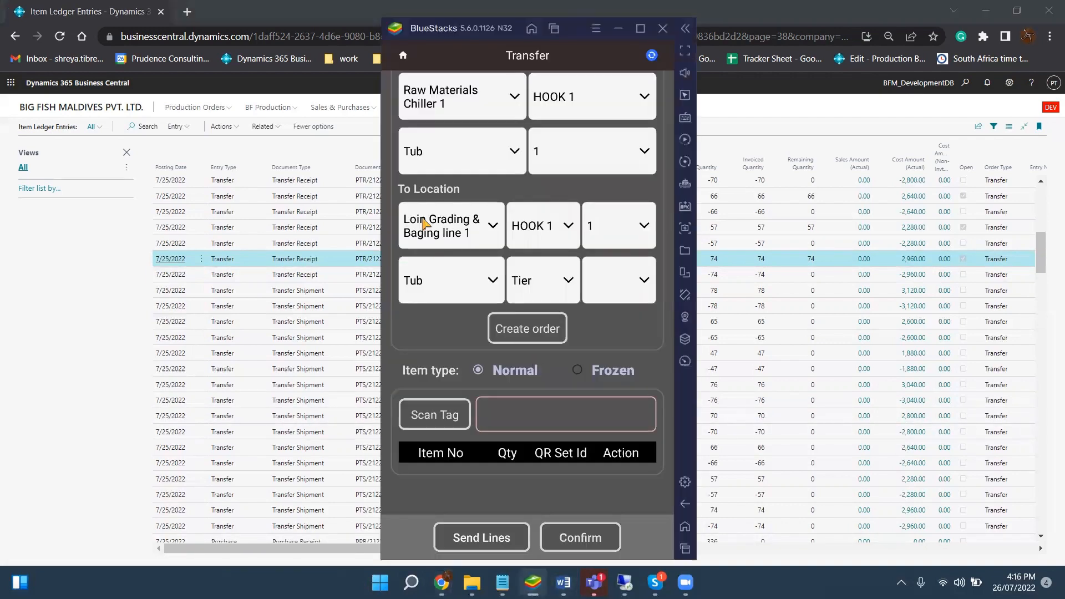
{"action": "key", "text": "Escape"}
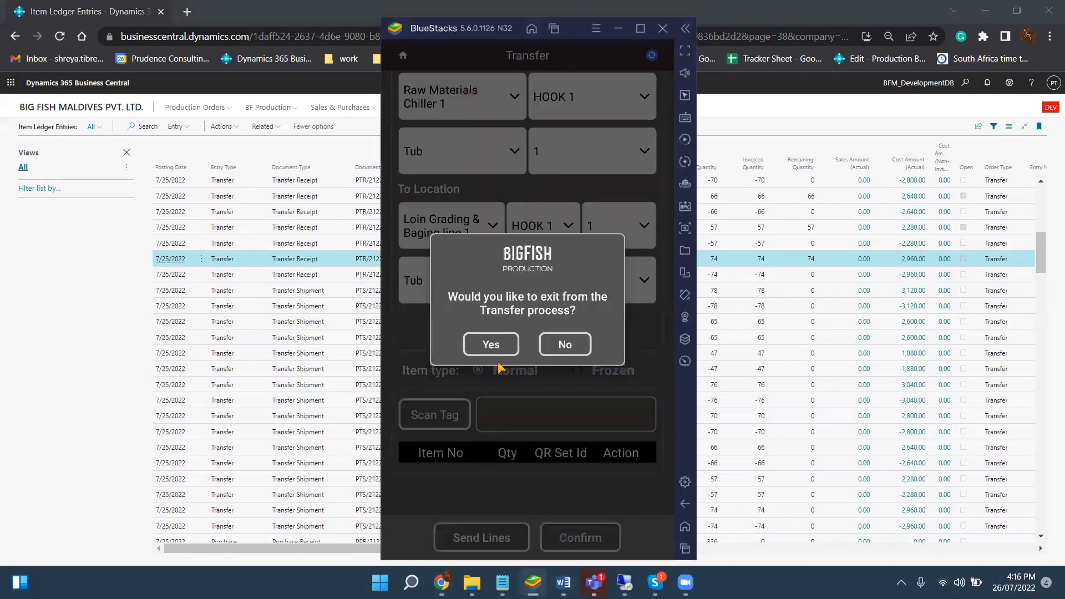
{"action": "left_click", "coordinate": [494, 344]}
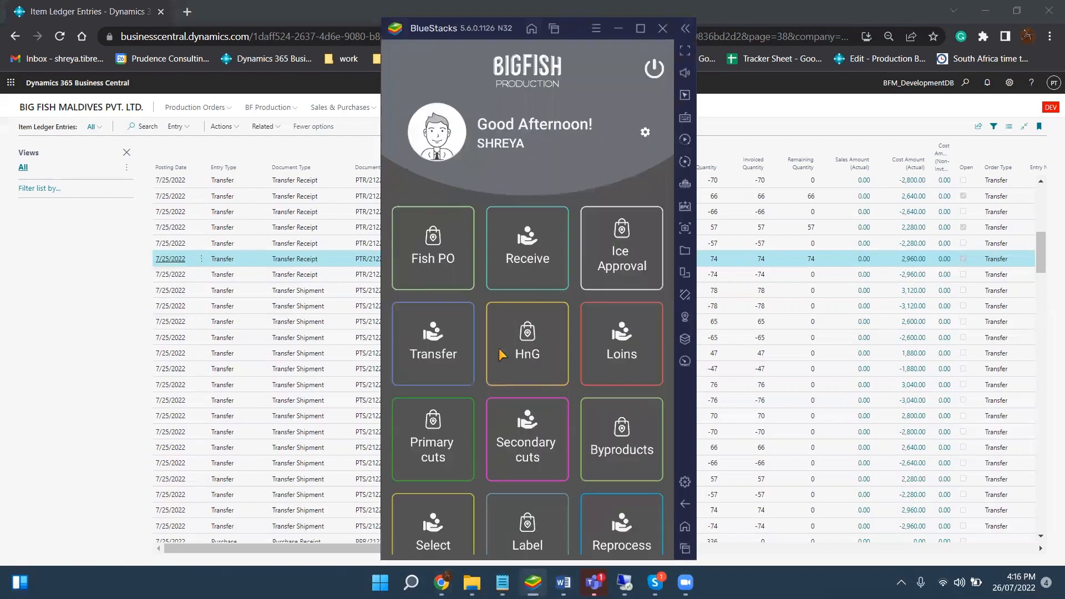
{"action": "left_click", "coordinate": [530, 356]}
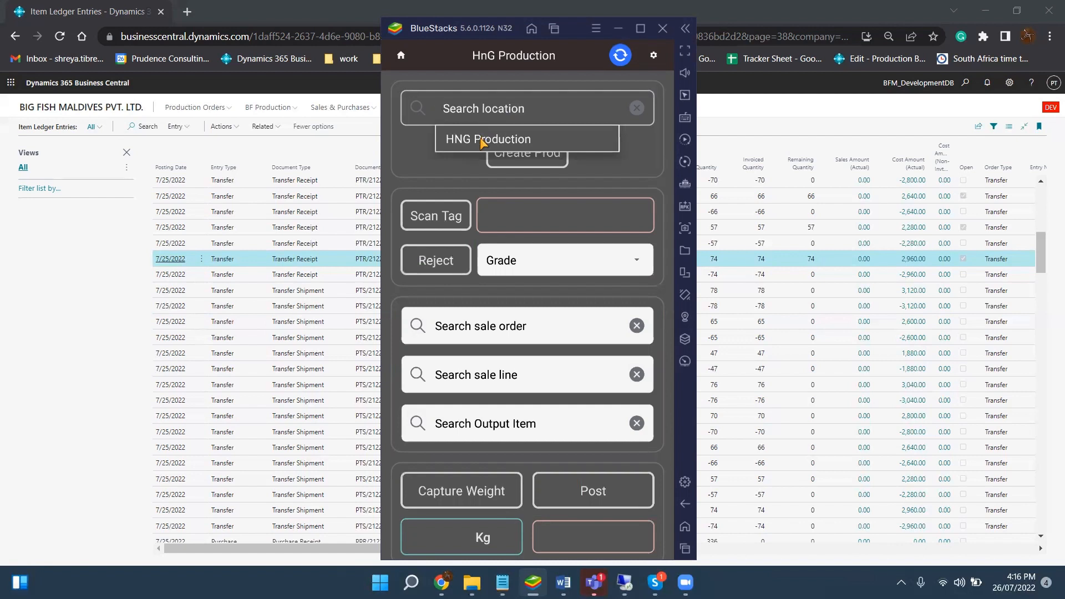
Step: Choose the HNG Production location, create its production order and set the grade to A
{"action": "left_click", "coordinate": [482, 140]}
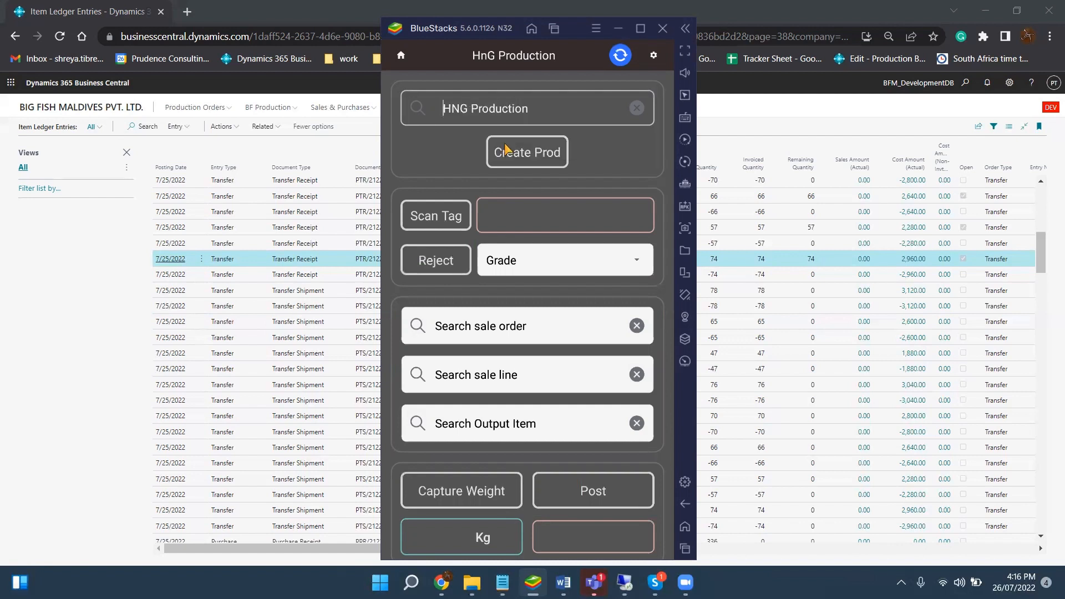
{"action": "left_click", "coordinate": [506, 148]}
{"action": "left_click", "coordinate": [495, 262]}
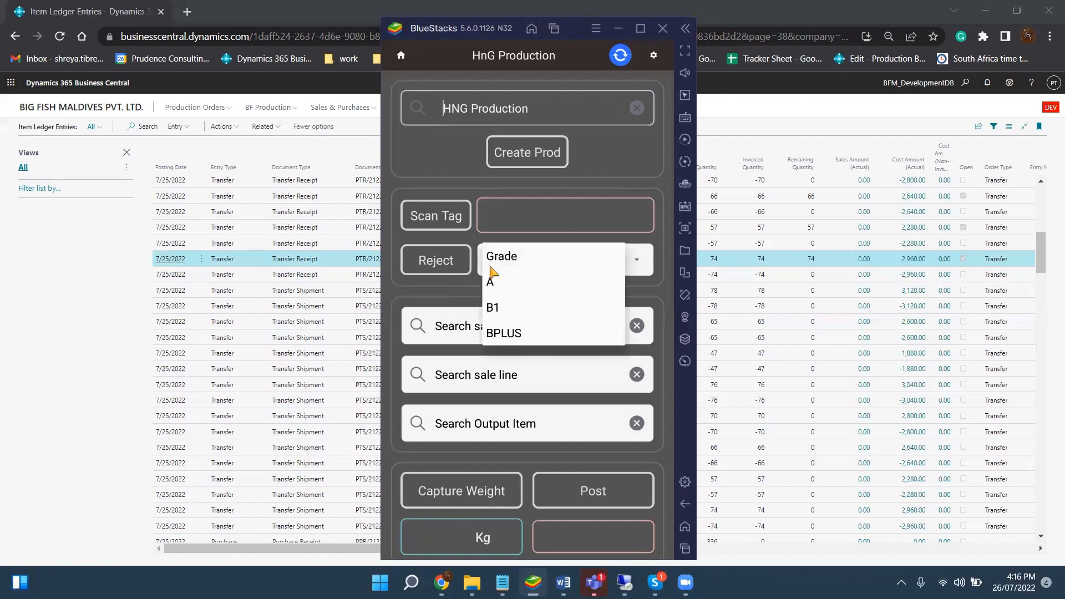
{"action": "left_click", "coordinate": [493, 285]}
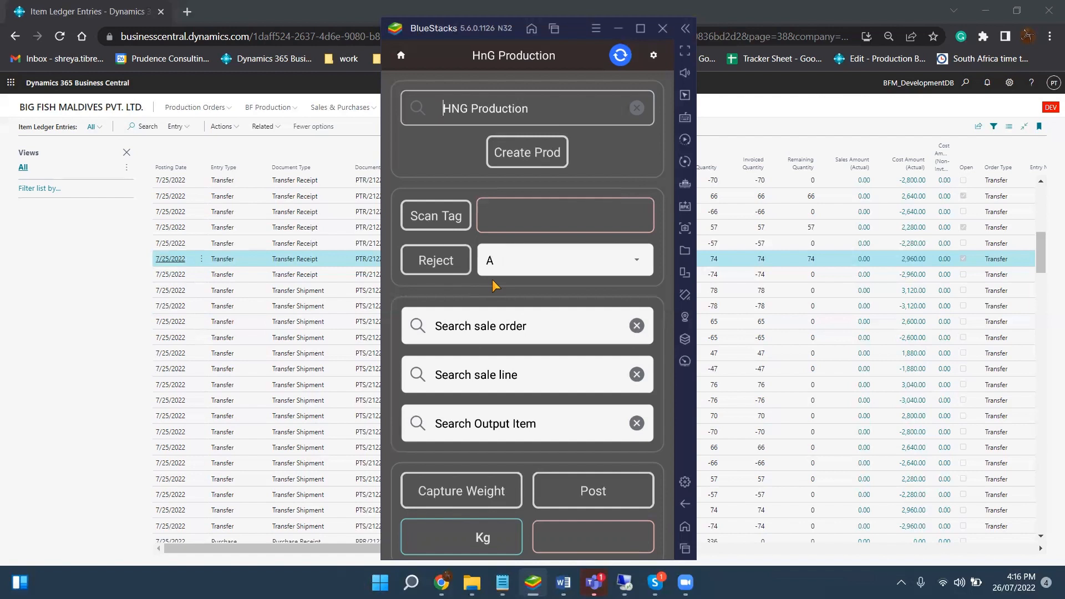
{"action": "scroll", "coordinate": [492, 278], "scroll_direction": "down", "scroll_amount": 3}
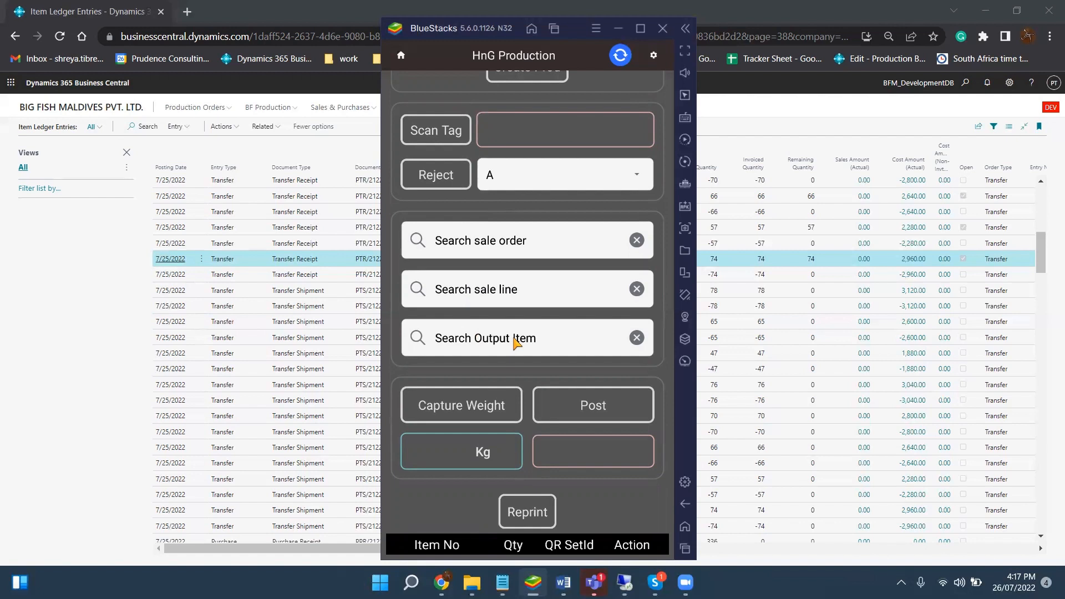
{"action": "scroll", "coordinate": [530, 268], "scroll_direction": "up", "scroll_amount": 2}
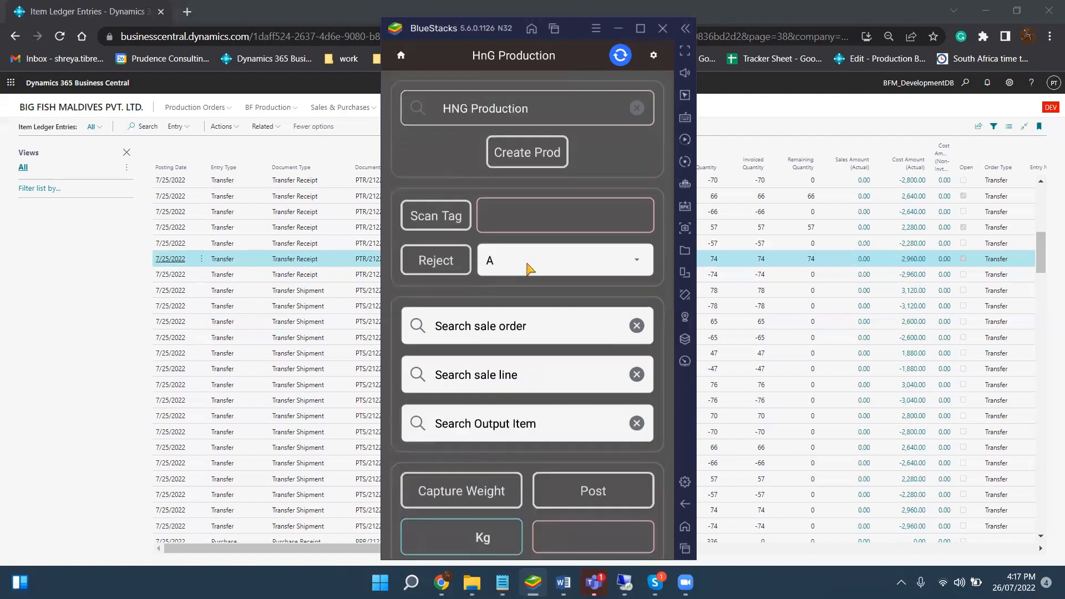
Step: View the available sales orders for the HnG production and close the list without choosing one
{"action": "left_click", "coordinate": [505, 326]}
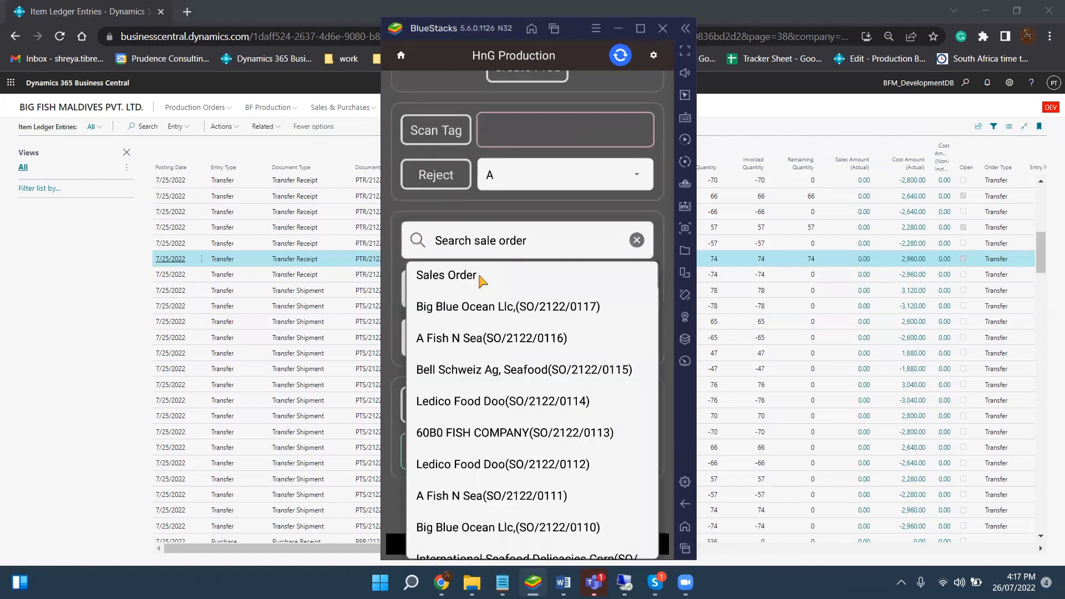
{"action": "left_click", "coordinate": [541, 177]}
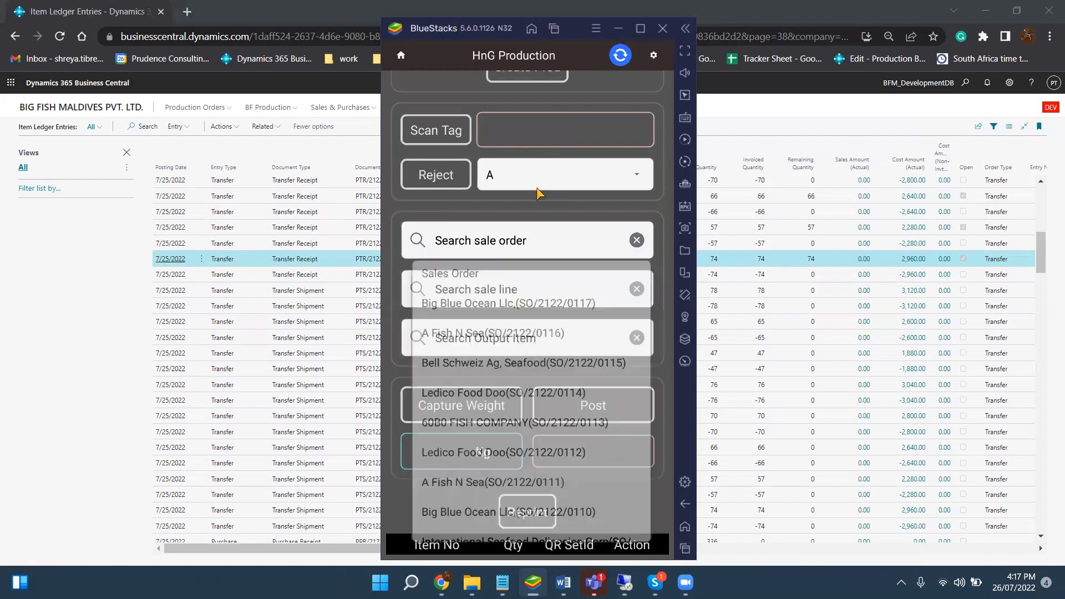
{"action": "left_click", "coordinate": [444, 211]}
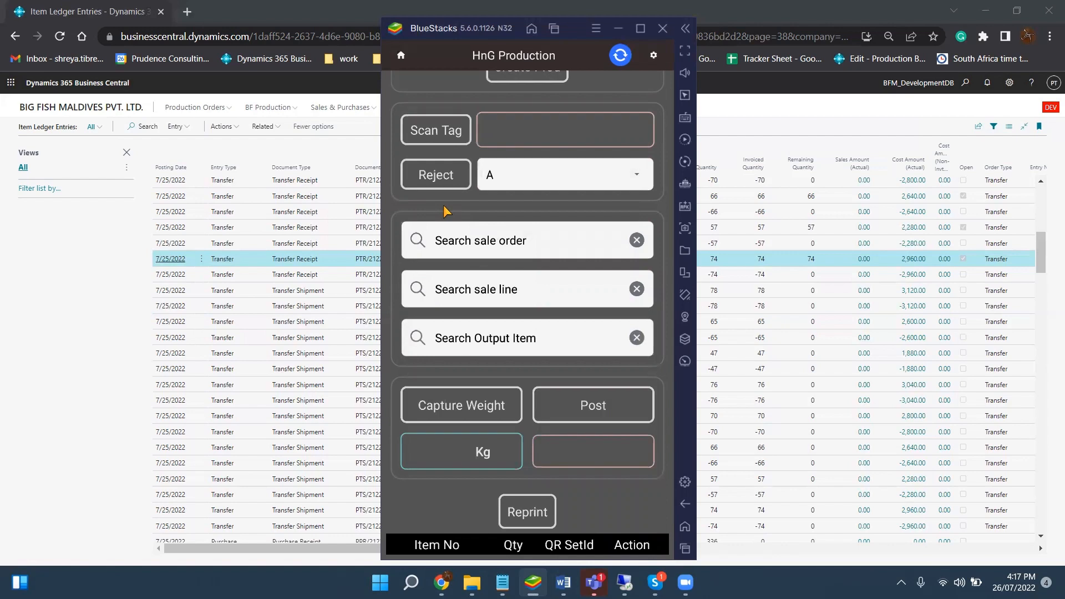
Step: Search the output items for "hn" and clear the search text
{"action": "left_click", "coordinate": [479, 340]}
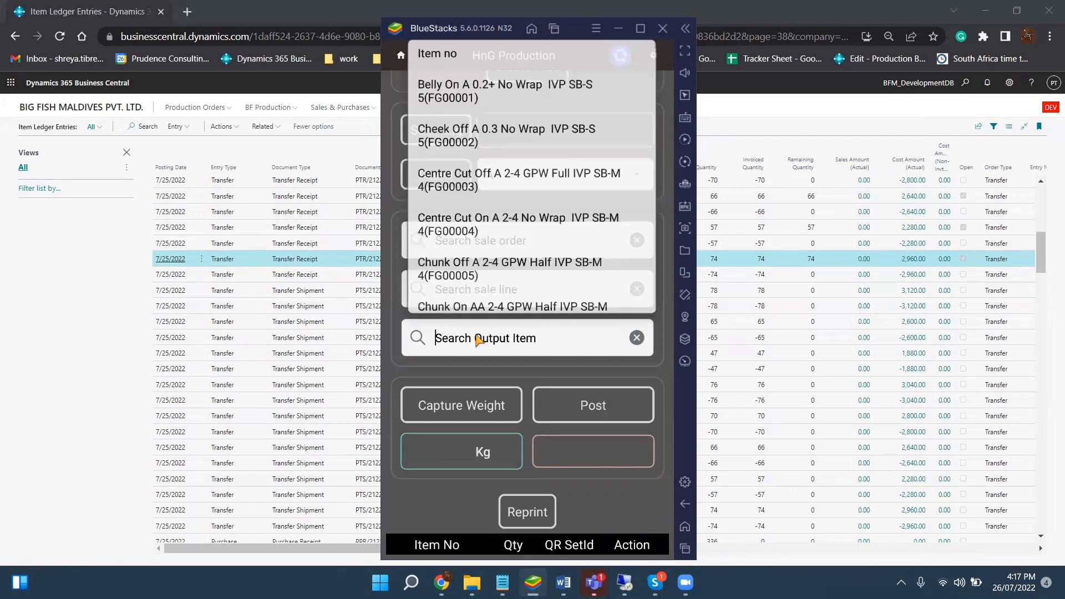
{"action": "type", "text": "hn"}
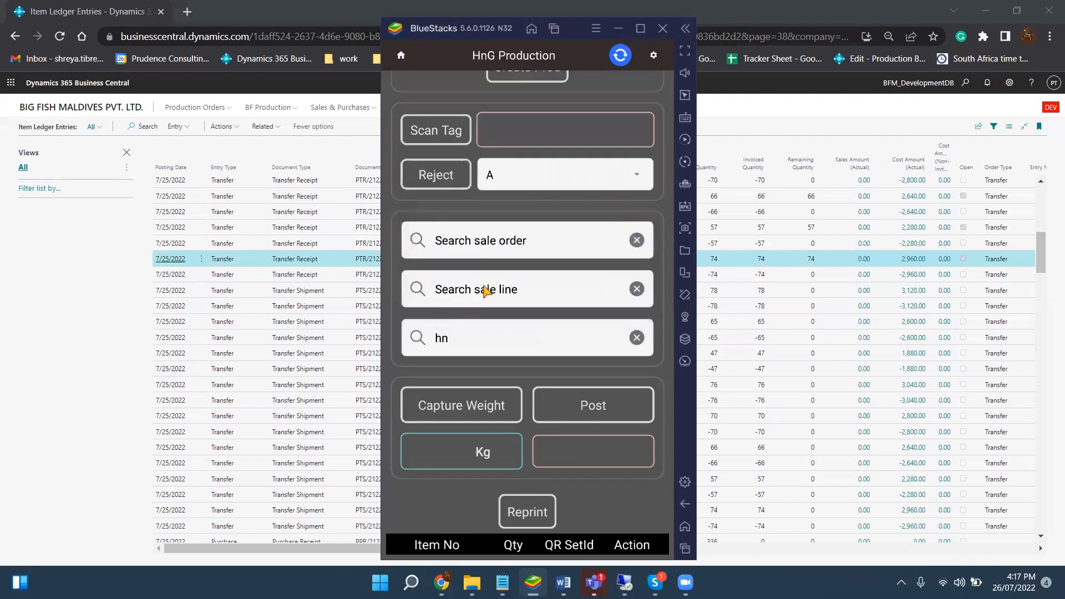
{"action": "key", "text": "BackSpace"}
{"action": "key", "text": "BackSpace"}
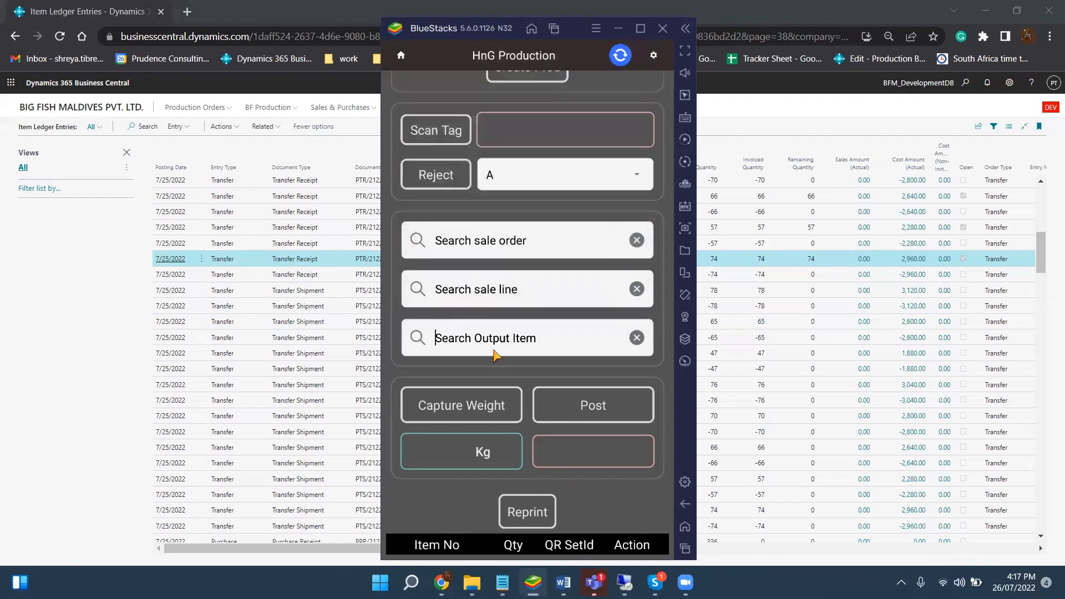
Step: Enter 45 kg as the weight for the HnG production output
{"action": "left_click", "coordinate": [463, 450]}
{"action": "type", "text": "45"}
{"action": "scroll", "coordinate": [551, 430], "scroll_direction": "up", "scroll_amount": 2}
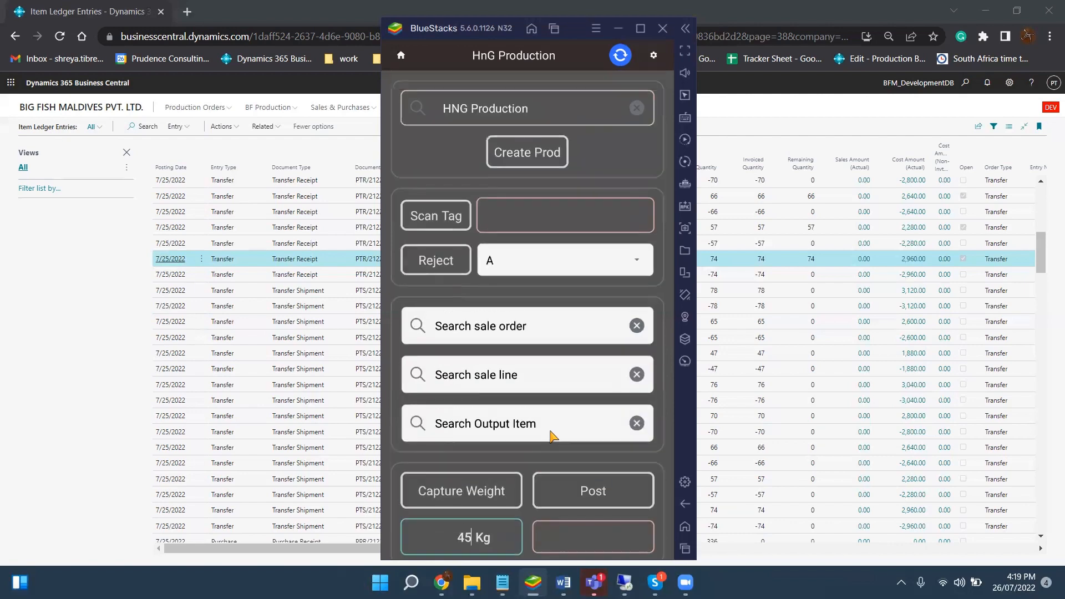
Step: Exit the HnG production process and return to the app's home screen
{"action": "left_click", "coordinate": [551, 430]}
{"action": "left_click", "coordinate": [481, 155]}
{"action": "left_click", "coordinate": [483, 342]}
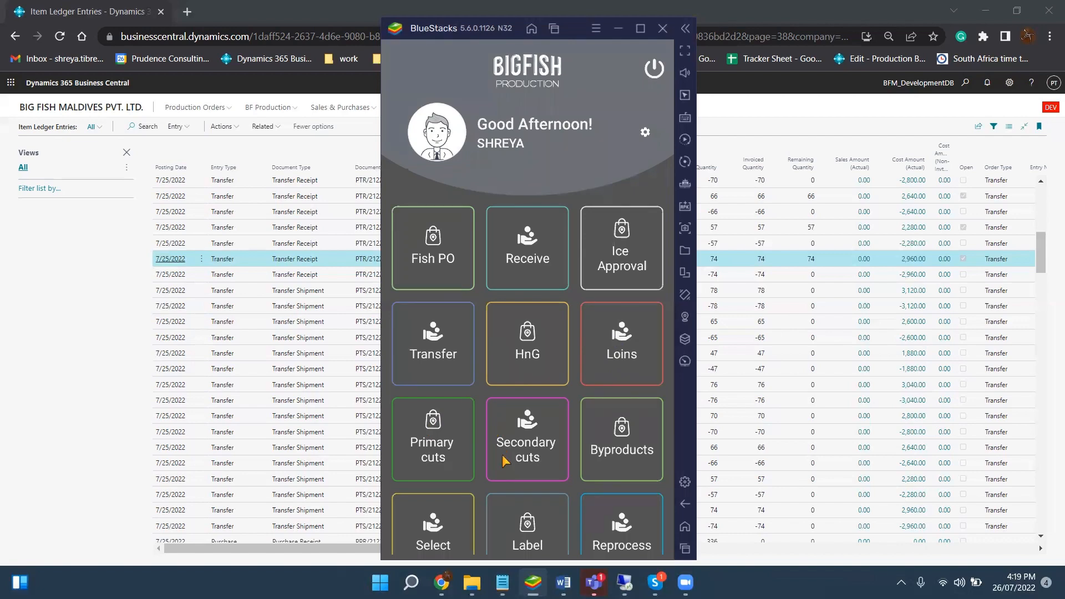
Step: Switch to Business Central, open the HnG Production Orders list and sort it by number in descending order
{"action": "left_click", "coordinate": [148, 343]}
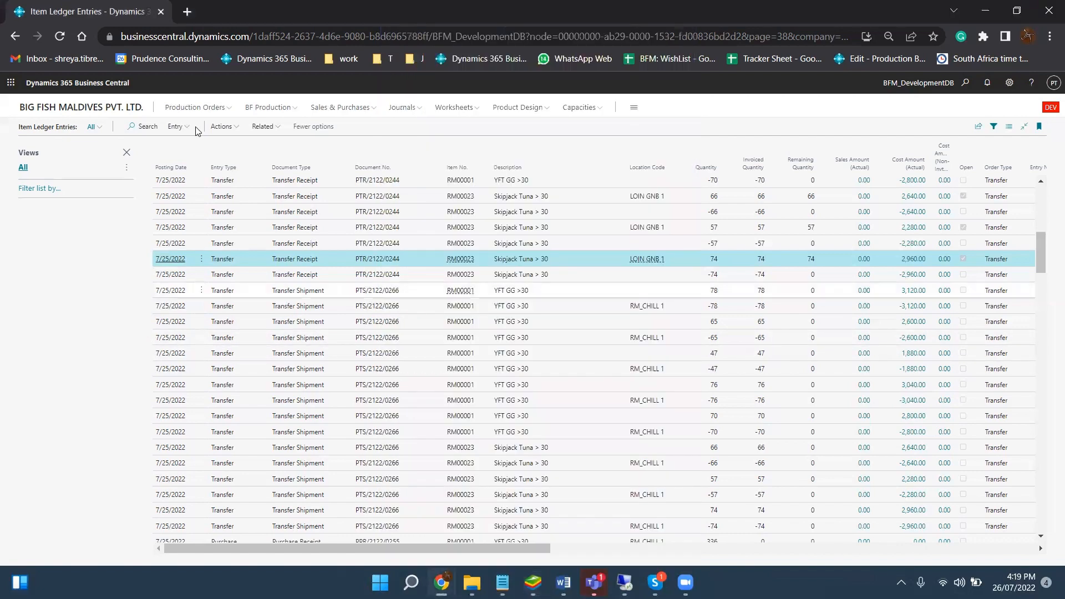
{"action": "left_click", "coordinate": [268, 110]}
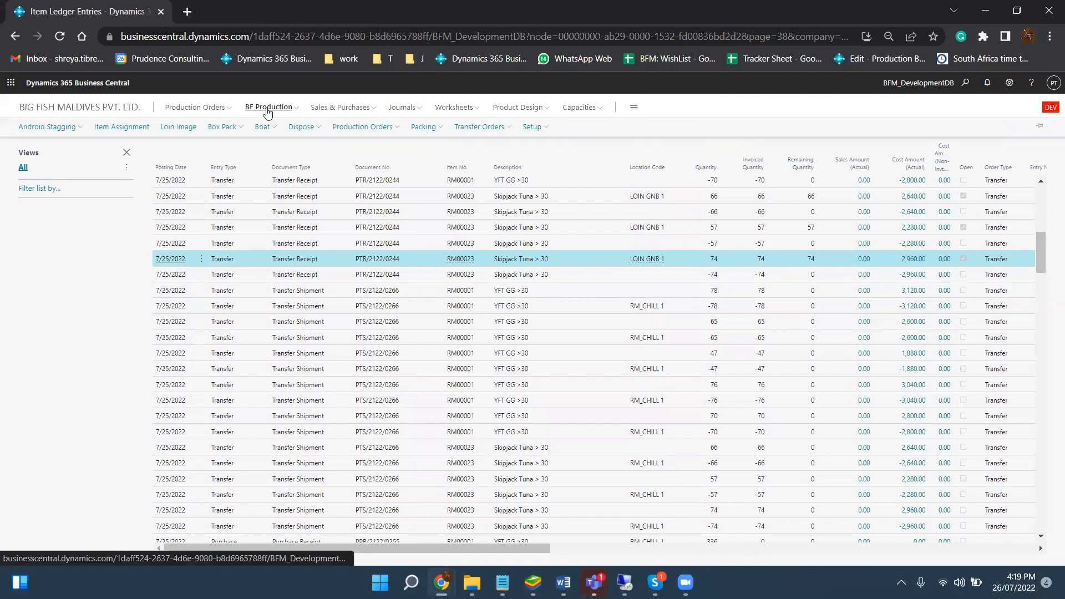
{"action": "left_click", "coordinate": [353, 129]}
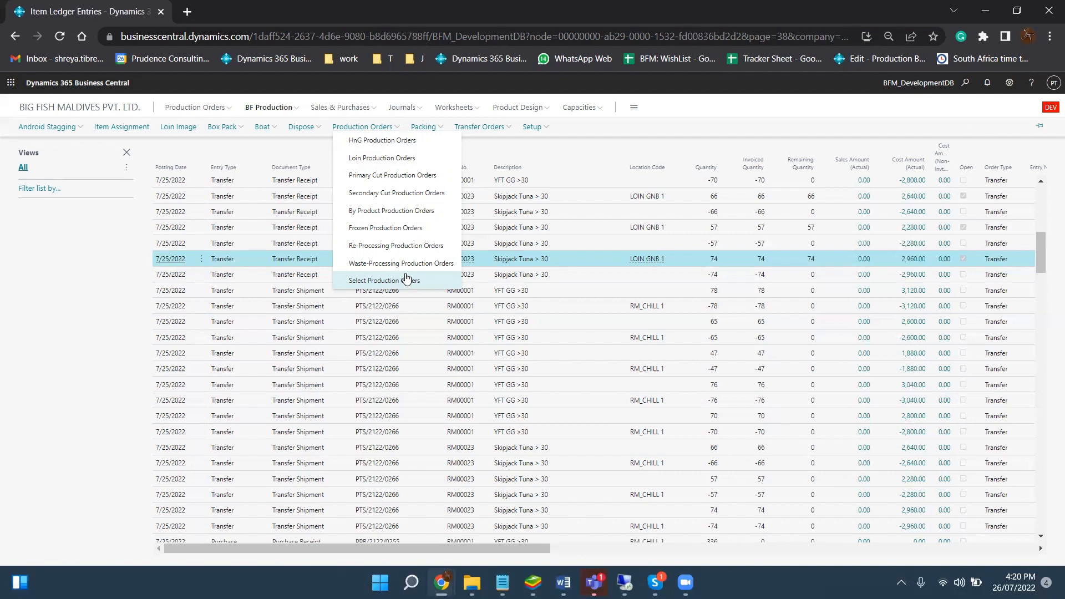
{"action": "left_click", "coordinate": [420, 149]}
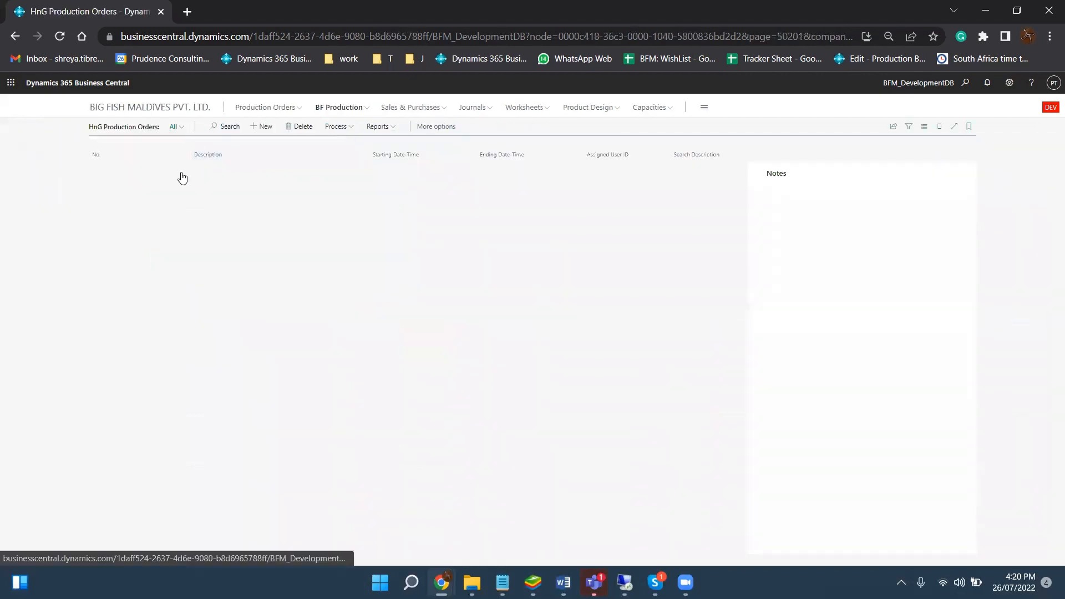
{"action": "left_click", "coordinate": [97, 155]}
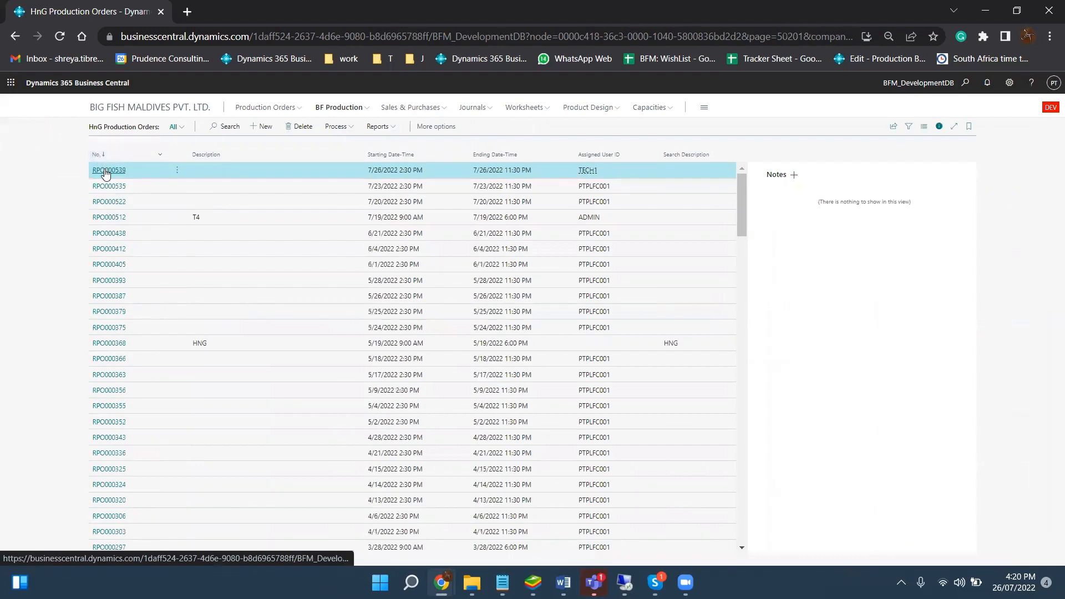
Step: Bring up the HnG production order from 7/20/2022 and hide its Notes pane to widen the lines
{"action": "left_click", "coordinate": [110, 186]}
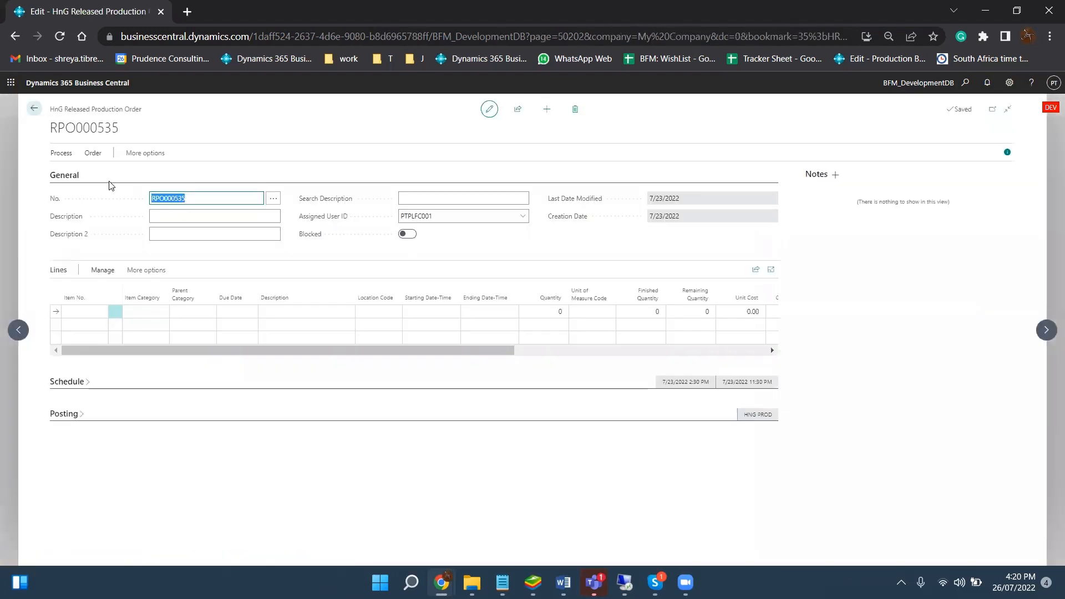
{"action": "left_click", "coordinate": [1046, 329]}
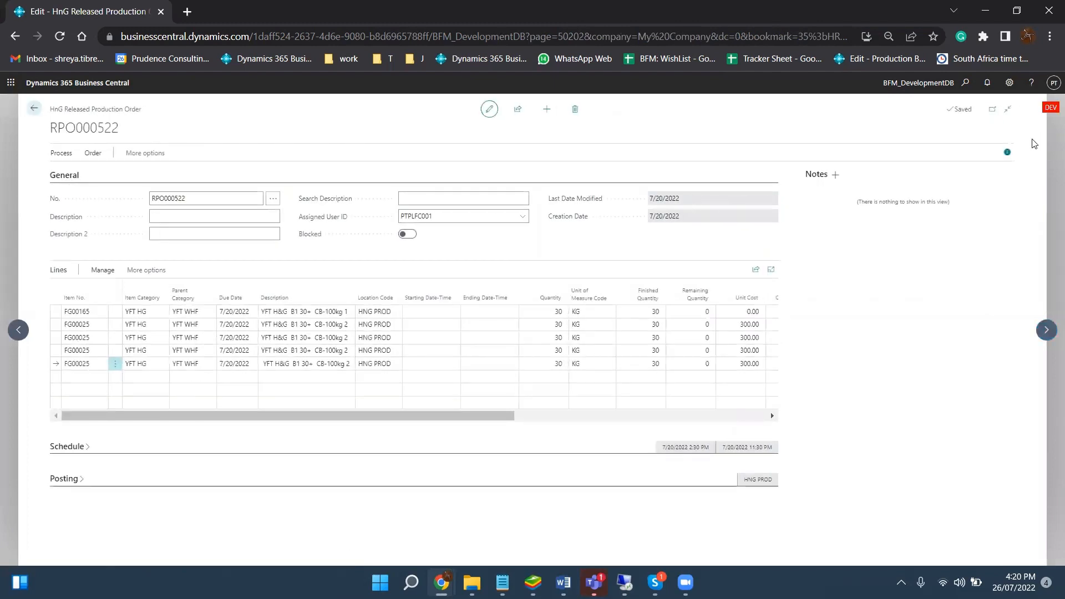
{"action": "left_click", "coordinate": [1007, 153]}
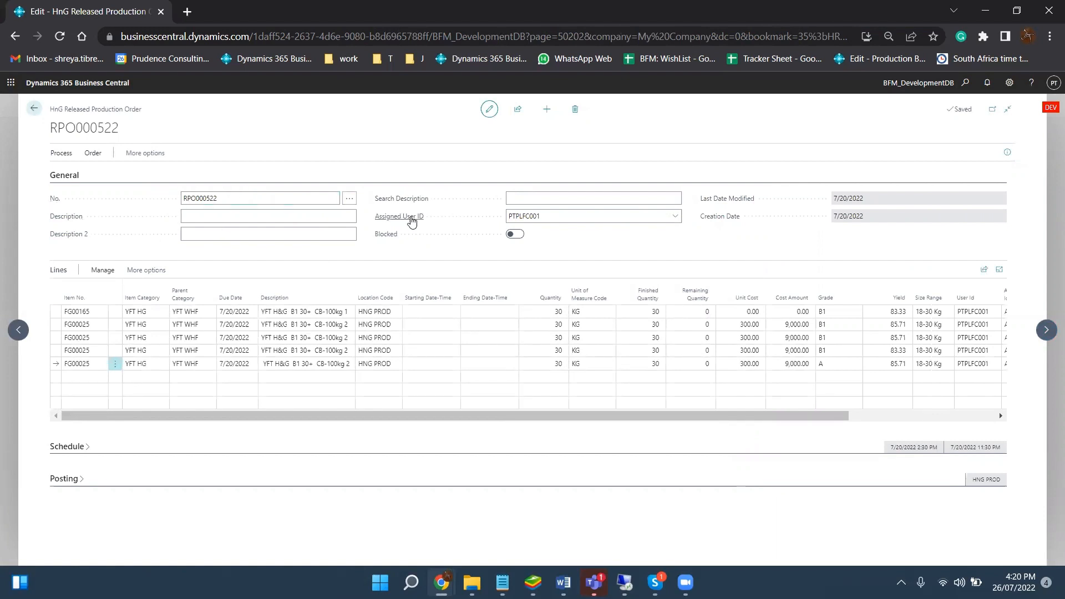
Step: Review the production order's line columns, from item category and location code through yield, QR Set Id and type of product
{"action": "mouse_move", "coordinate": [410, 221]}
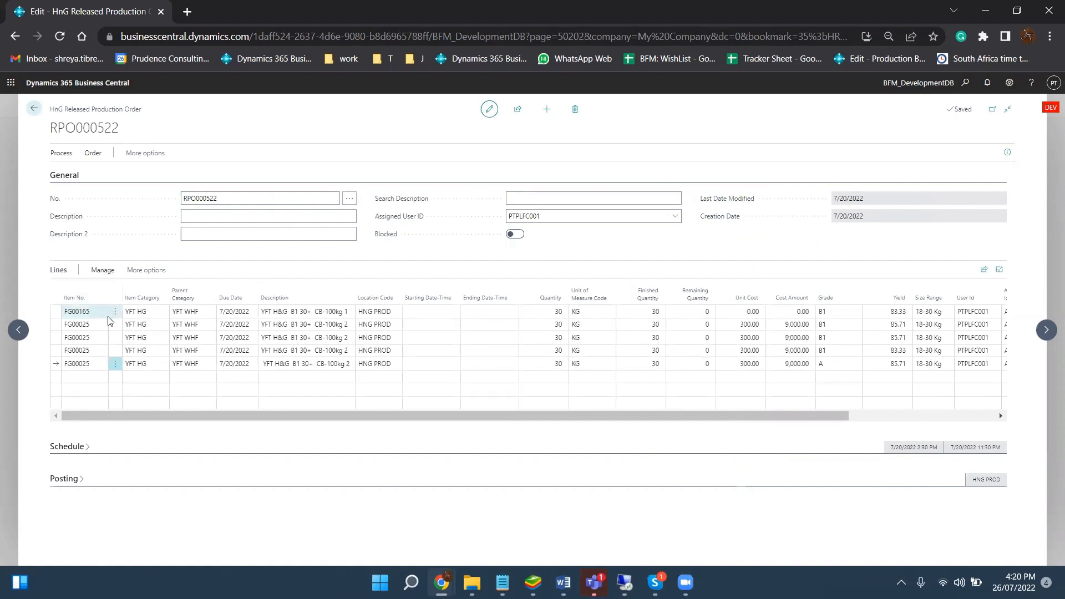
{"action": "left_click", "coordinate": [142, 313]}
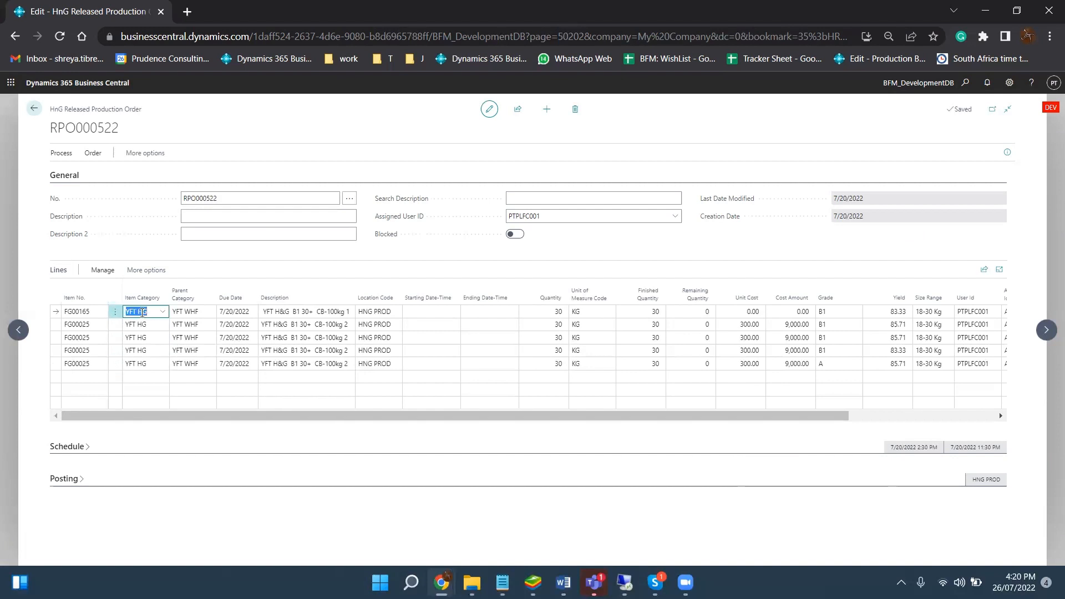
{"action": "left_click", "coordinate": [275, 277]}
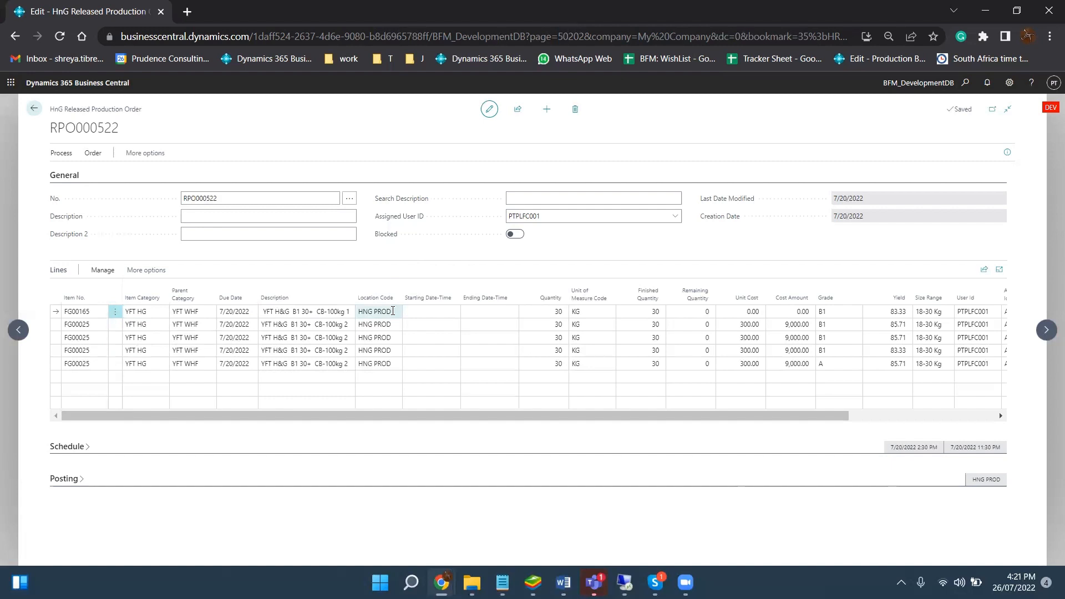
{"action": "left_click_drag", "start_coordinate": [567, 412], "coordinate": [584, 416]}
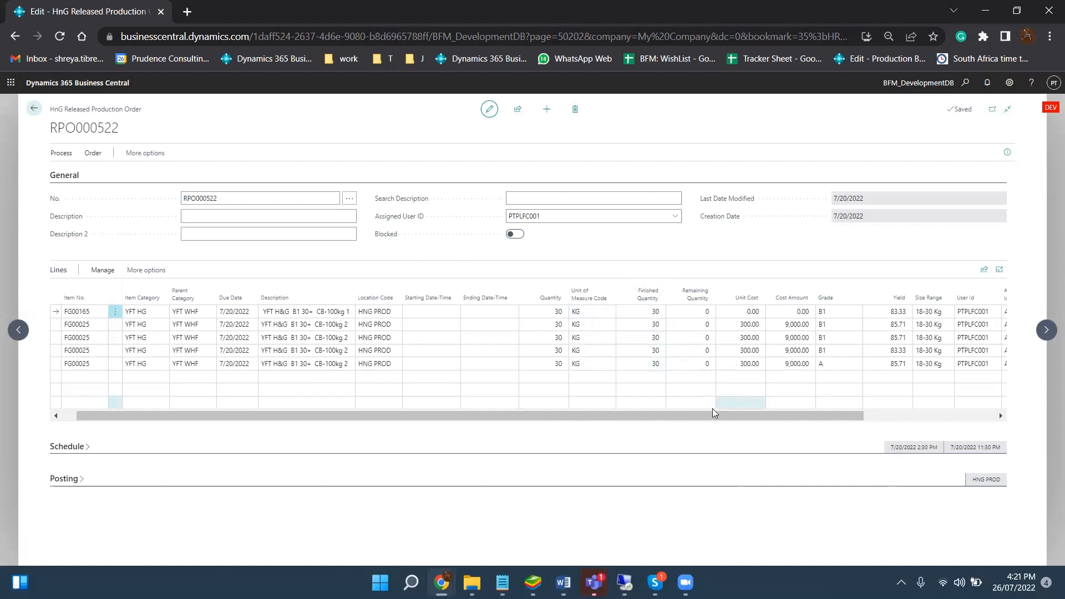
{"action": "left_click_drag", "start_coordinate": [714, 412], "coordinate": [872, 403]}
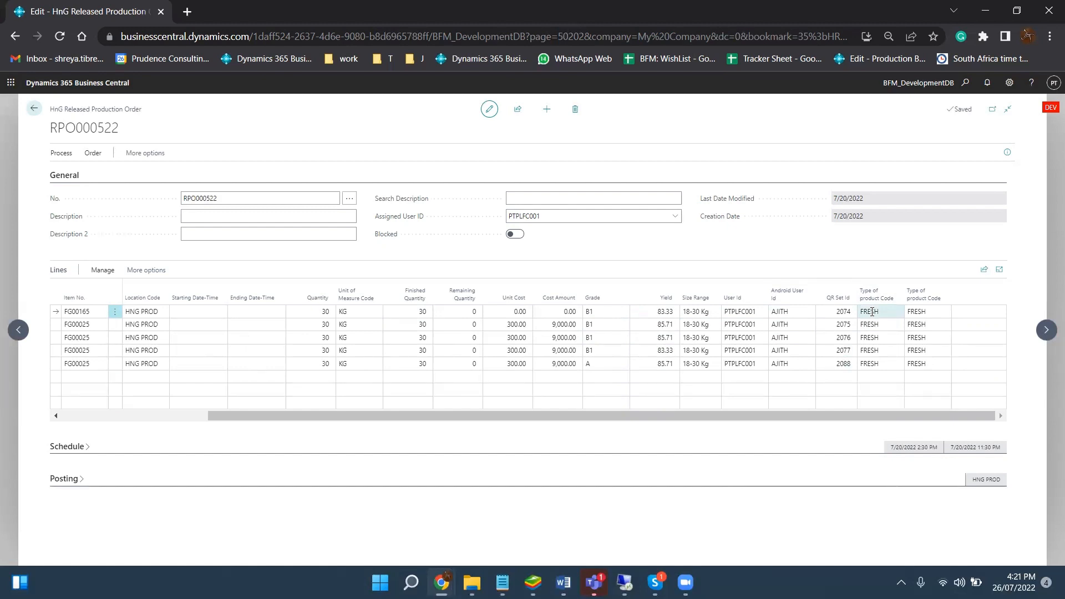
{"action": "left_click_drag", "start_coordinate": [821, 416], "coordinate": [255, 416]}
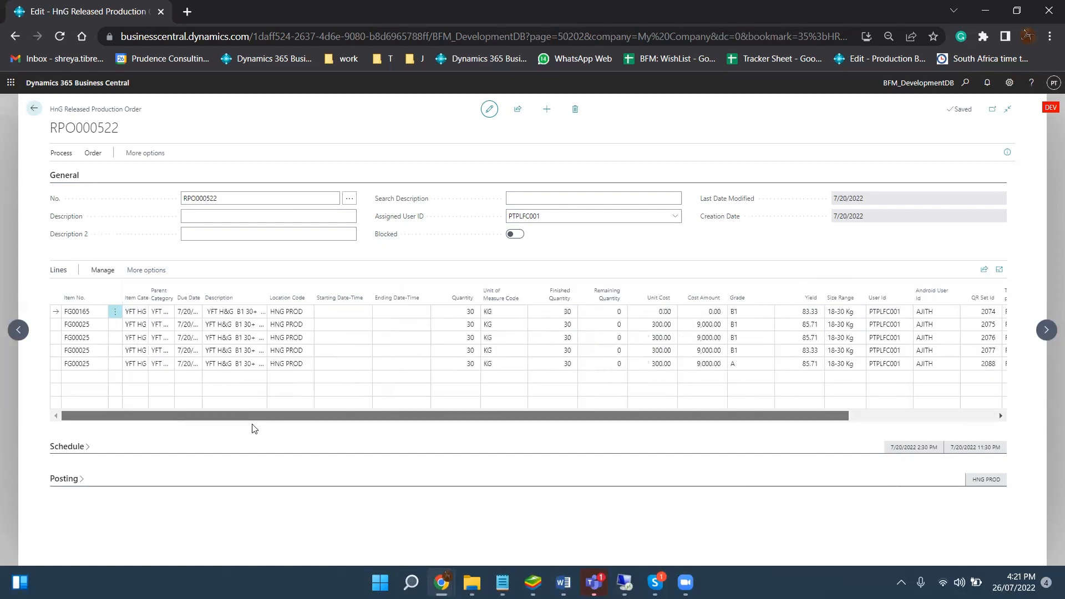
Step: View the components of the FG00165 production line in full-page view
{"action": "left_click", "coordinate": [133, 270]}
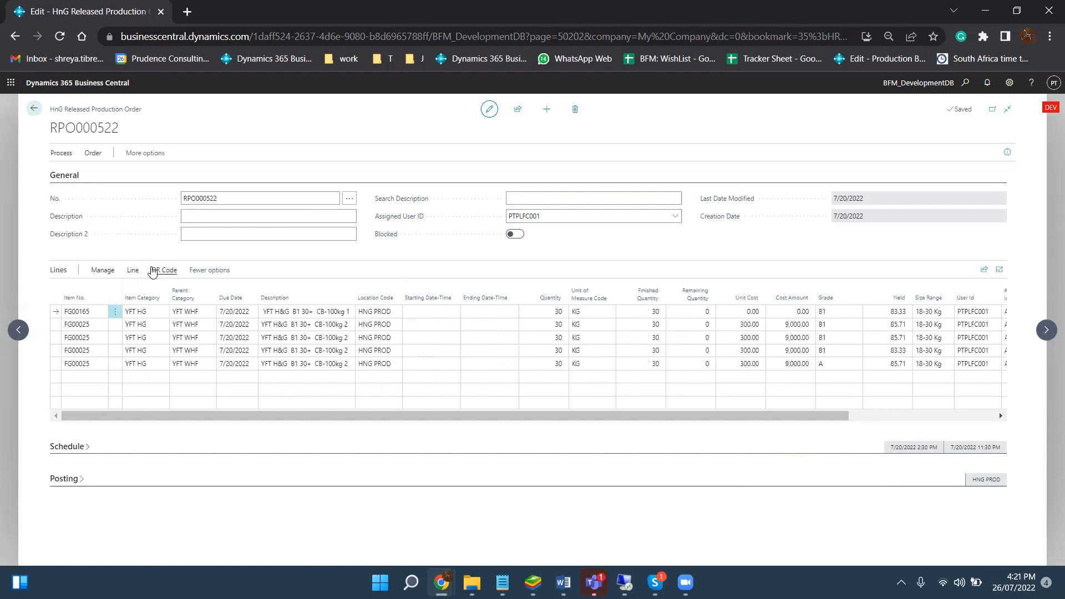
{"action": "left_click", "coordinate": [133, 271]}
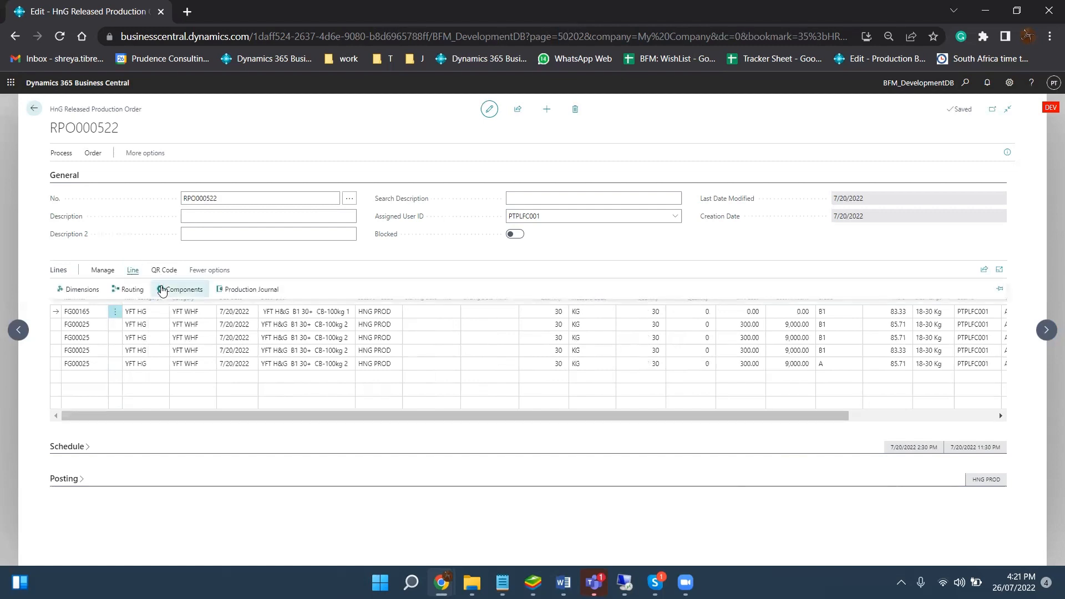
{"action": "left_click", "coordinate": [163, 290]}
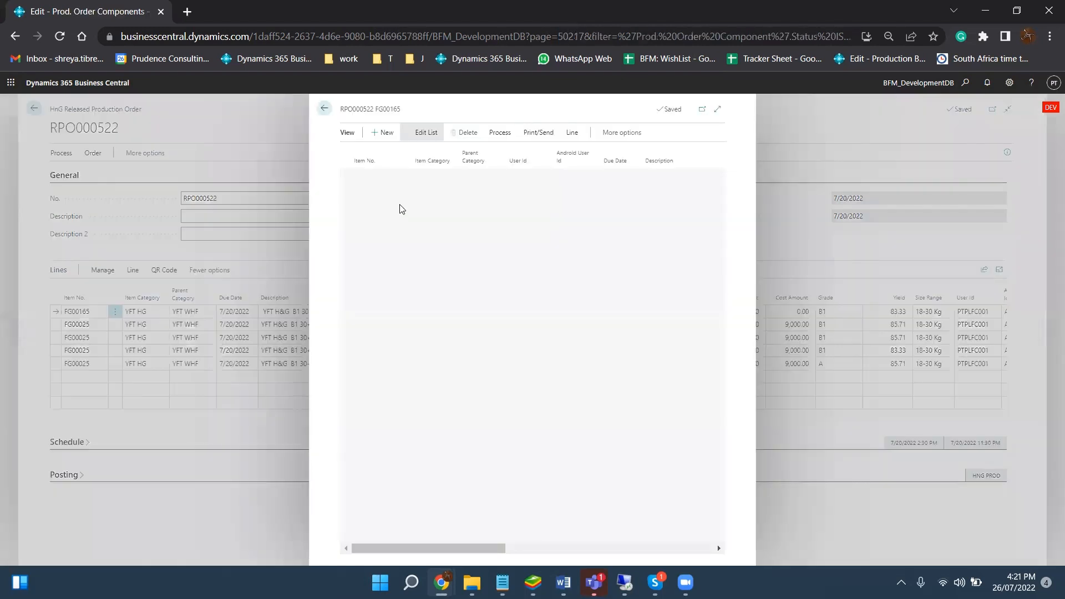
{"action": "left_click", "coordinate": [718, 109]}
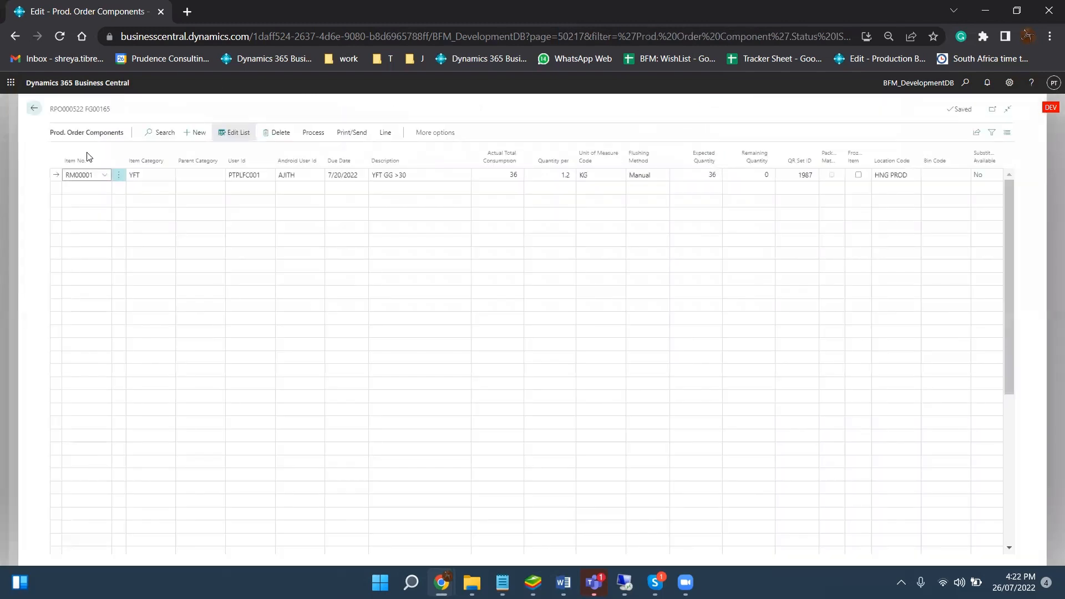
{"action": "left_click", "coordinate": [76, 176]}
Step: Close the components page and the production order, returning to the HnG Production Orders list
{"action": "left_click", "coordinate": [37, 109]}
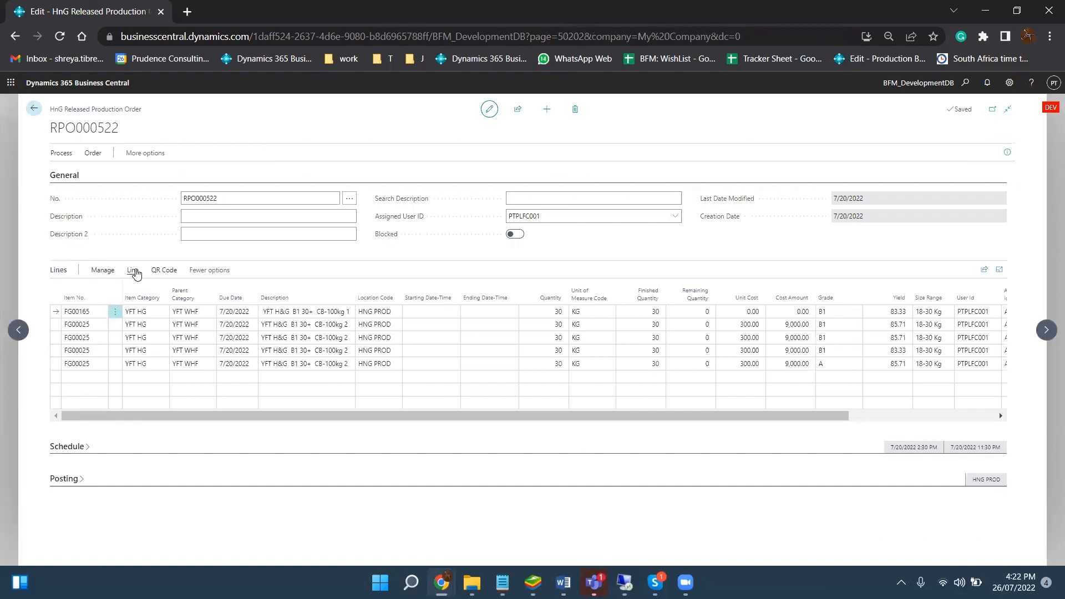
{"action": "left_click", "coordinate": [134, 270]}
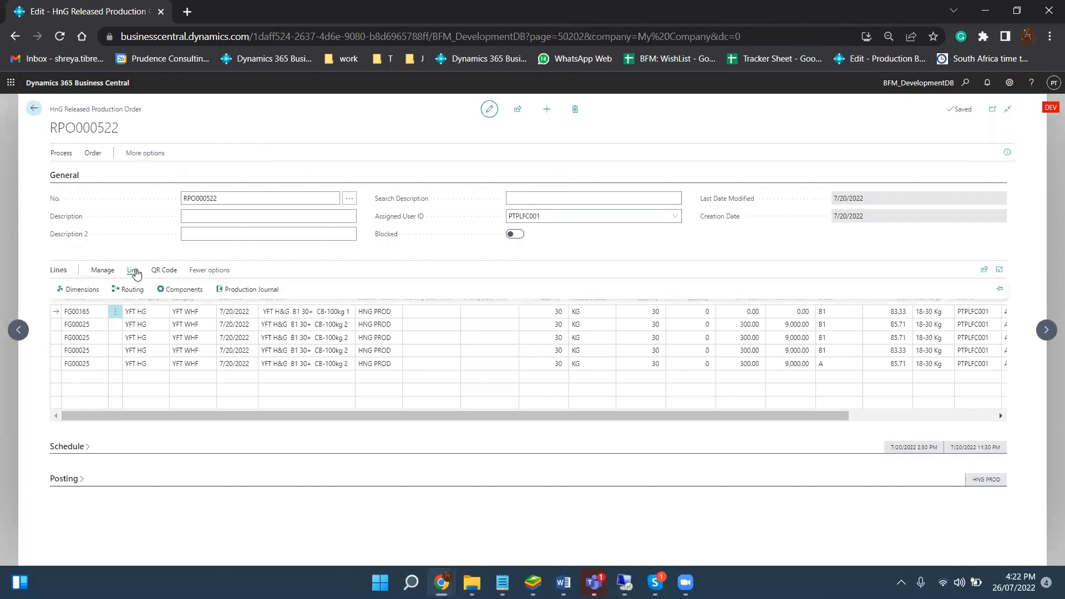
{"action": "left_click", "coordinate": [152, 252]}
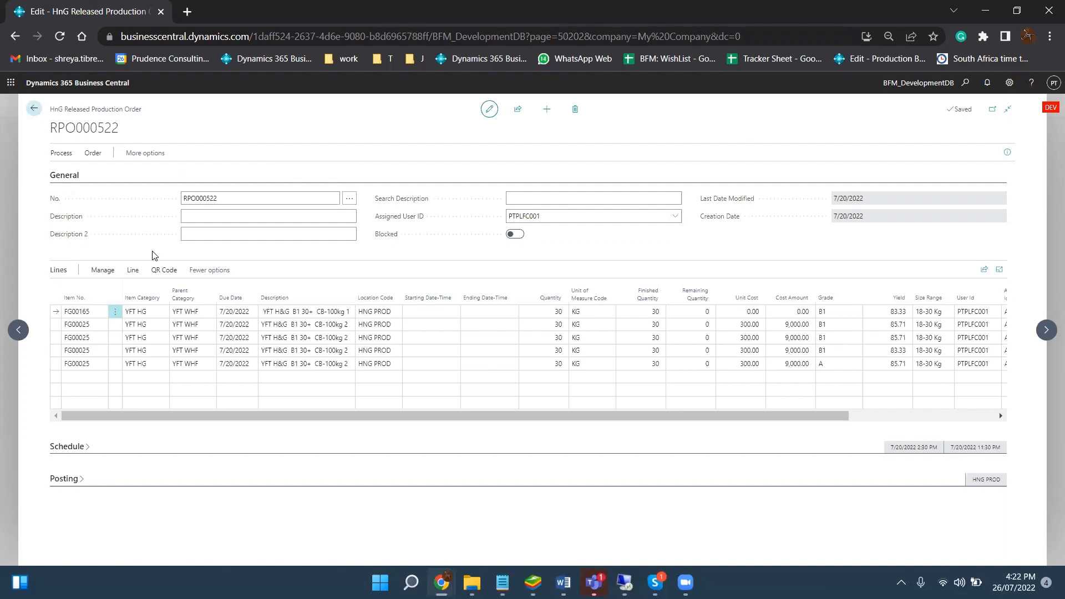
{"action": "left_click", "coordinate": [33, 109]}
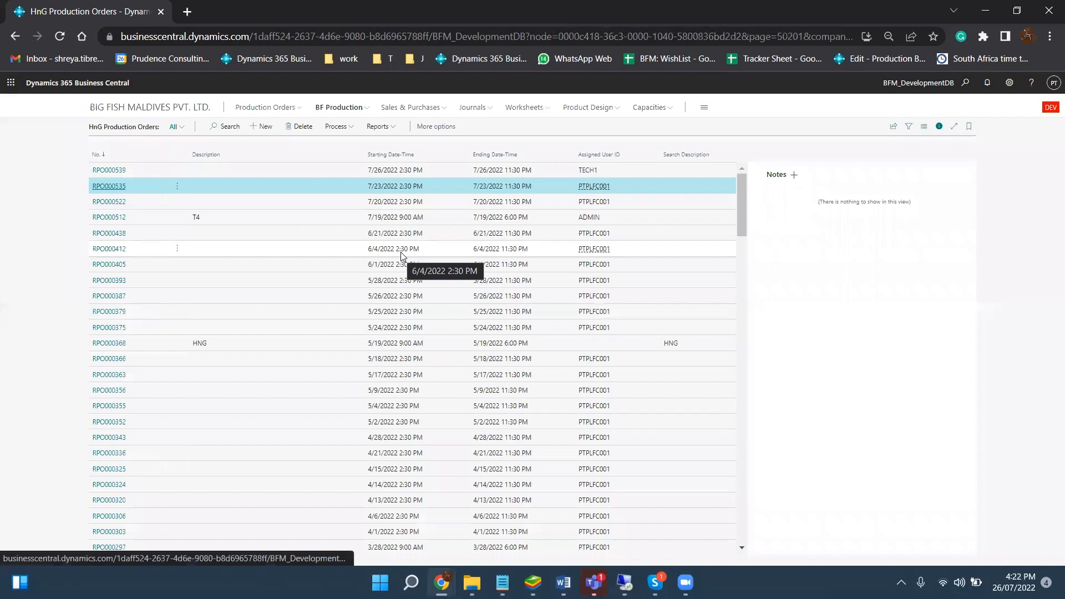
Step: Switch to BlueStacks, open the Select module and choose the Loin Grading & Baging line 1 location
{"action": "key", "text": "alt+Tab"}
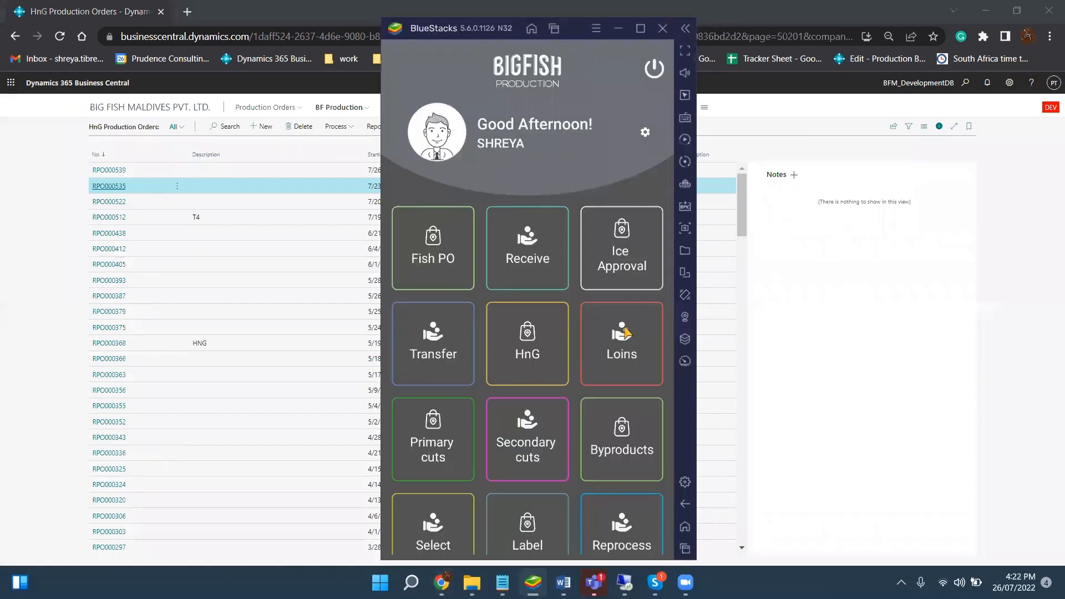
{"action": "left_click", "coordinate": [416, 517]}
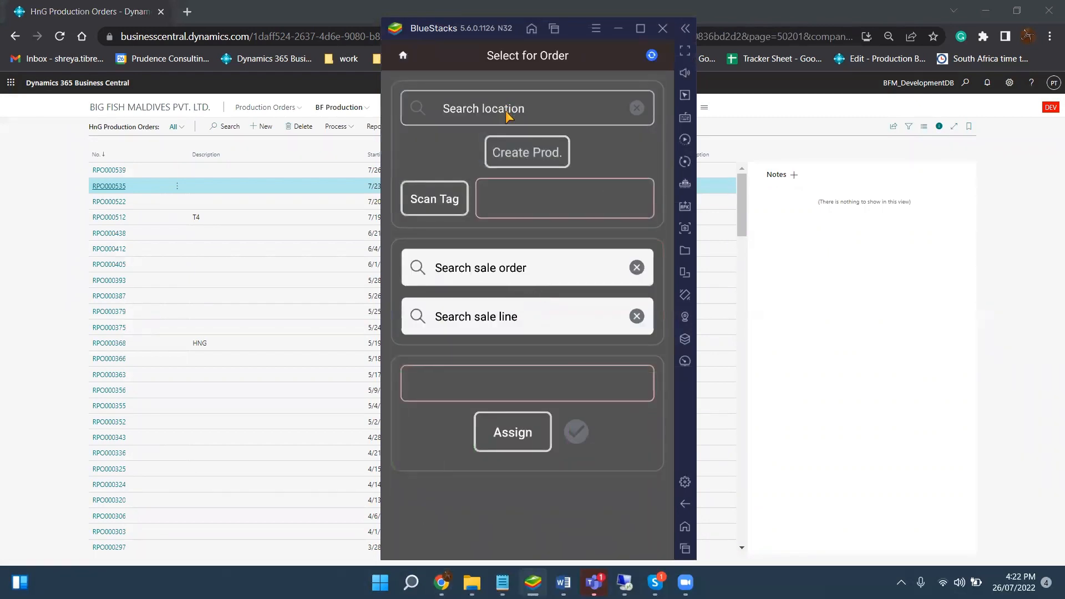
{"action": "left_click", "coordinate": [506, 113]}
{"action": "scroll", "coordinate": [524, 381], "scroll_direction": "down", "scroll_amount": 5}
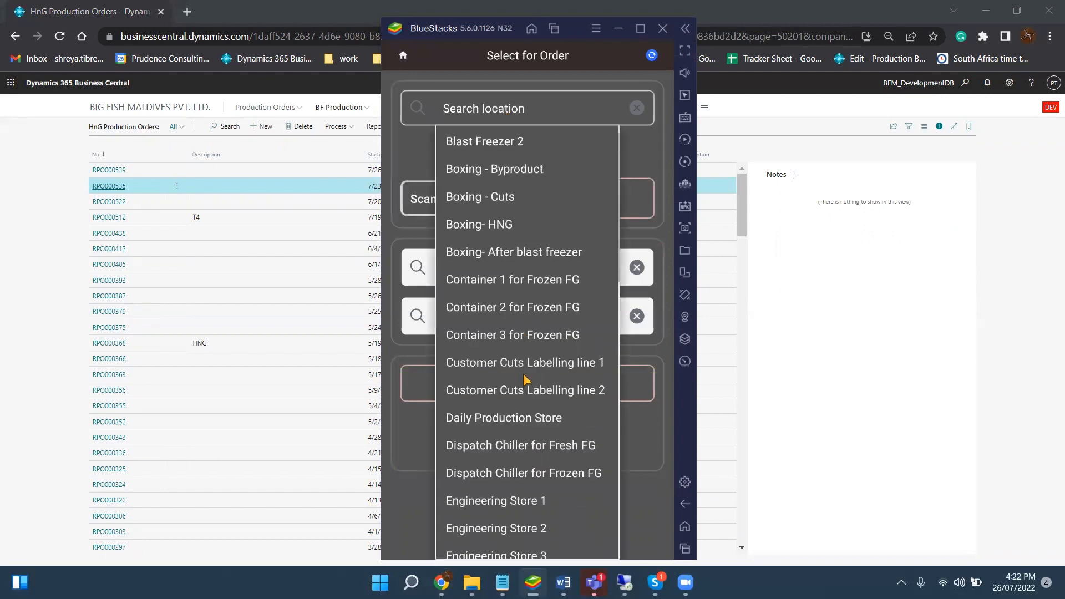
{"action": "scroll", "coordinate": [524, 380], "scroll_direction": "down", "scroll_amount": 8}
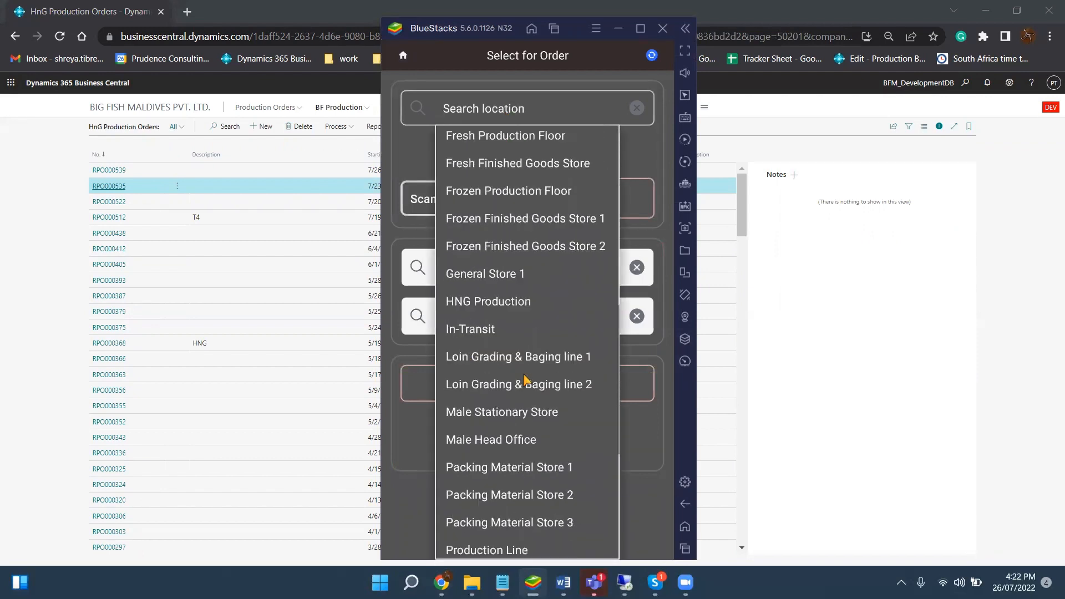
{"action": "left_click", "coordinate": [496, 210]}
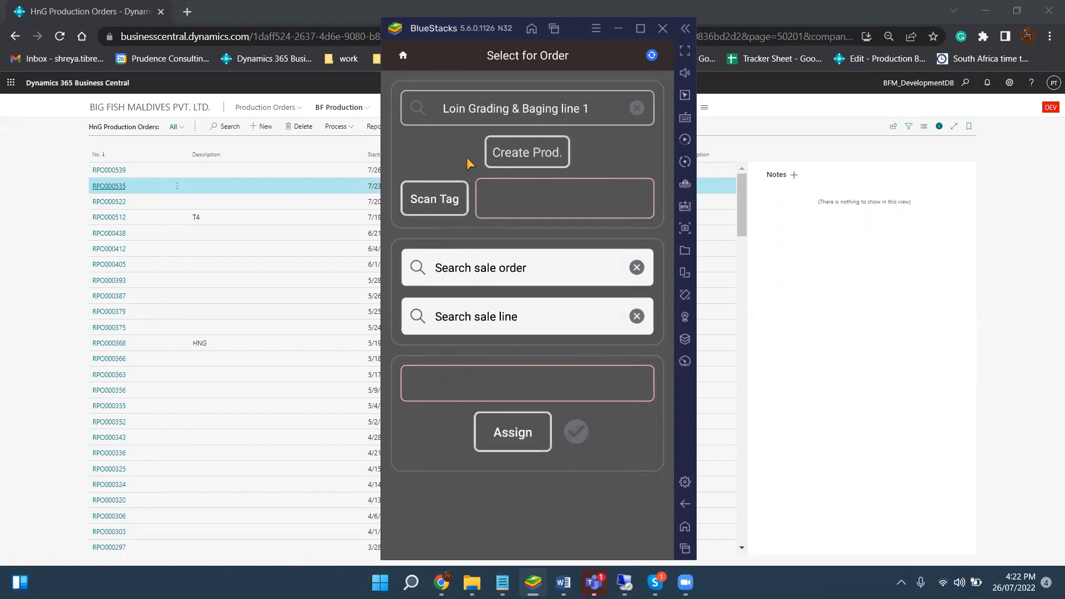
Step: Check where the Select Production Orders are found in Business Central and return to BlueStacks
{"action": "left_click", "coordinate": [340, 107]}
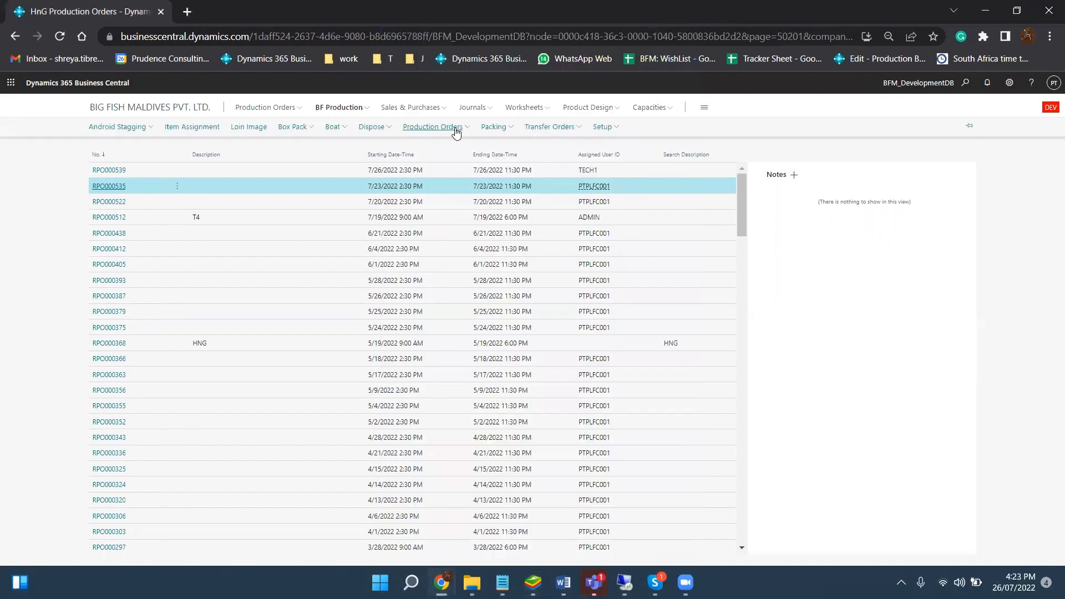
{"action": "left_click", "coordinate": [456, 131]}
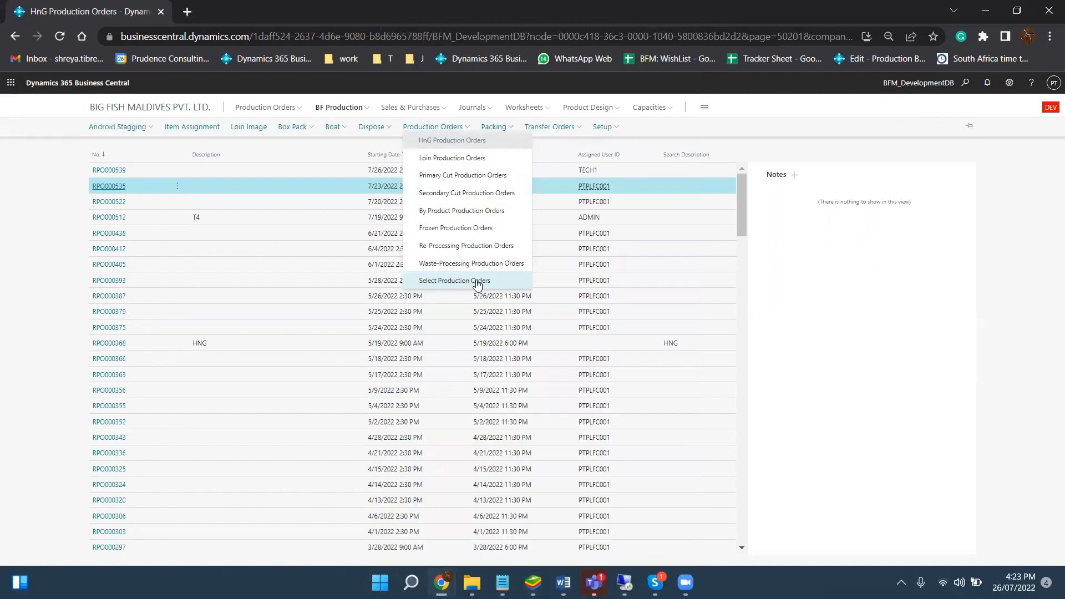
{"action": "left_click", "coordinate": [532, 582]}
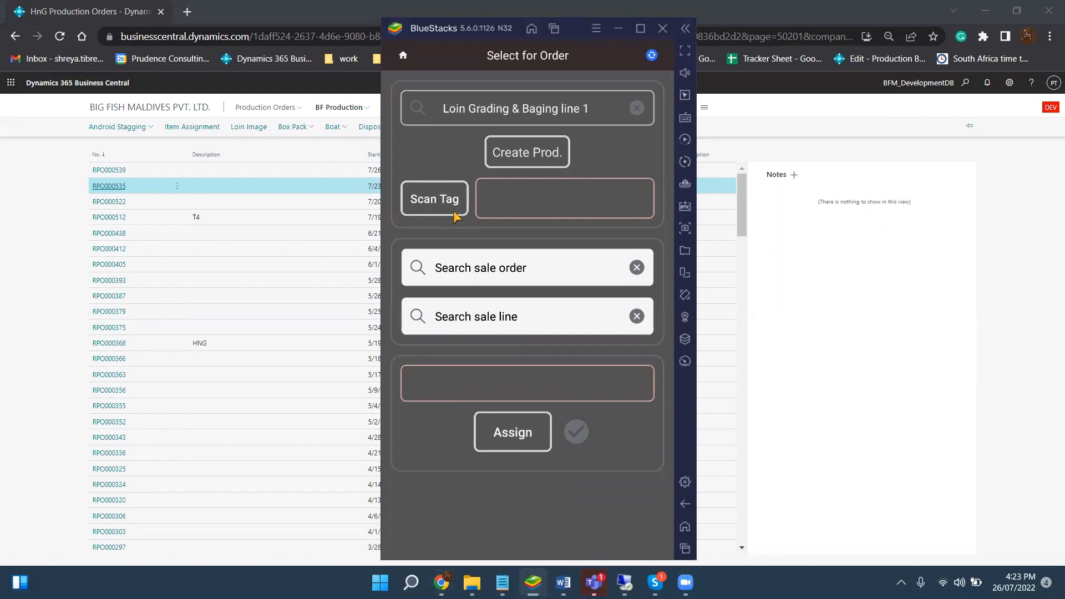
Step: Look up the available sale orders in the Select for Order form
{"action": "left_click", "coordinate": [459, 268]}
{"action": "left_click", "coordinate": [459, 269]}
{"action": "left_click", "coordinate": [459, 269]}
{"action": "left_click", "coordinate": [524, 245]}
Step: Exit the Select process and view the further production modules on the home screen
{"action": "key", "text": "Escape"}
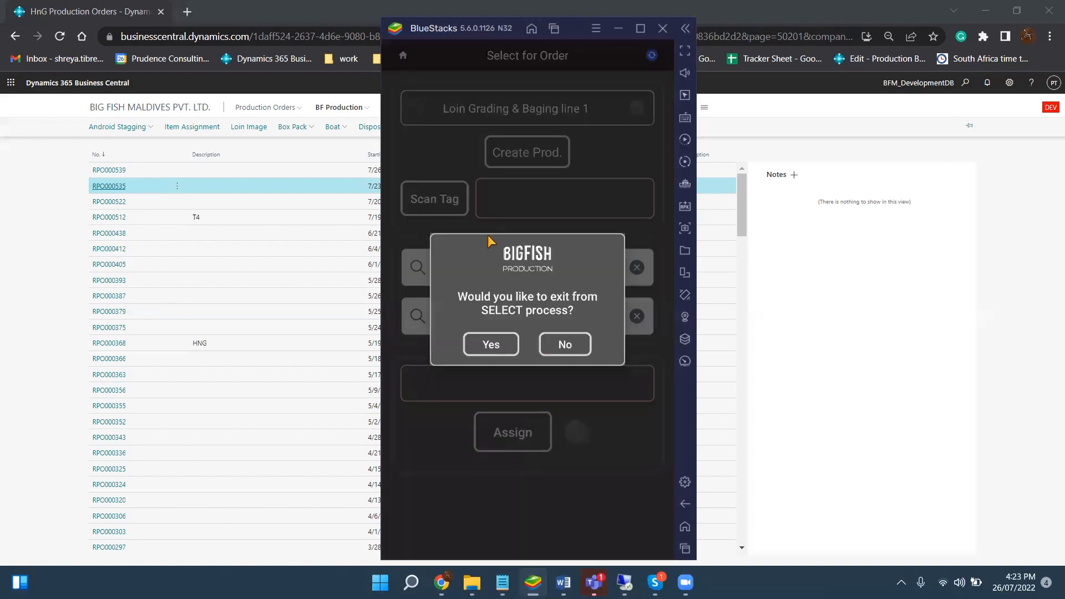
{"action": "left_click", "coordinate": [487, 346]}
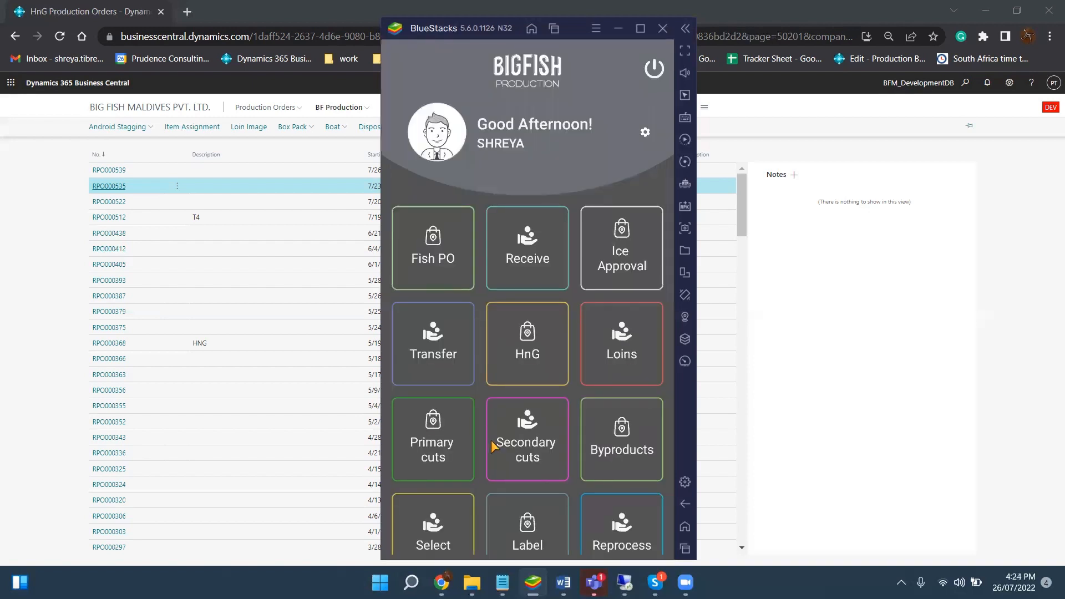
{"action": "scroll", "coordinate": [613, 242], "scroll_direction": "down", "scroll_amount": 5}
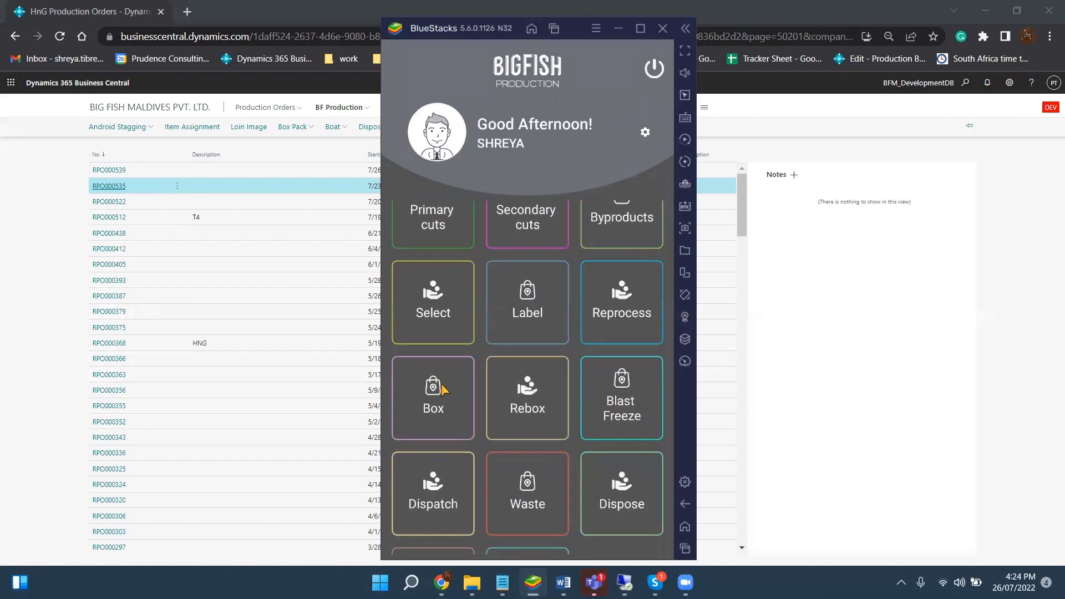
Step: Open the Box module and enter 12 kg as the weight beside Print Label on the Boxing - Fresh form
{"action": "left_click", "coordinate": [434, 413]}
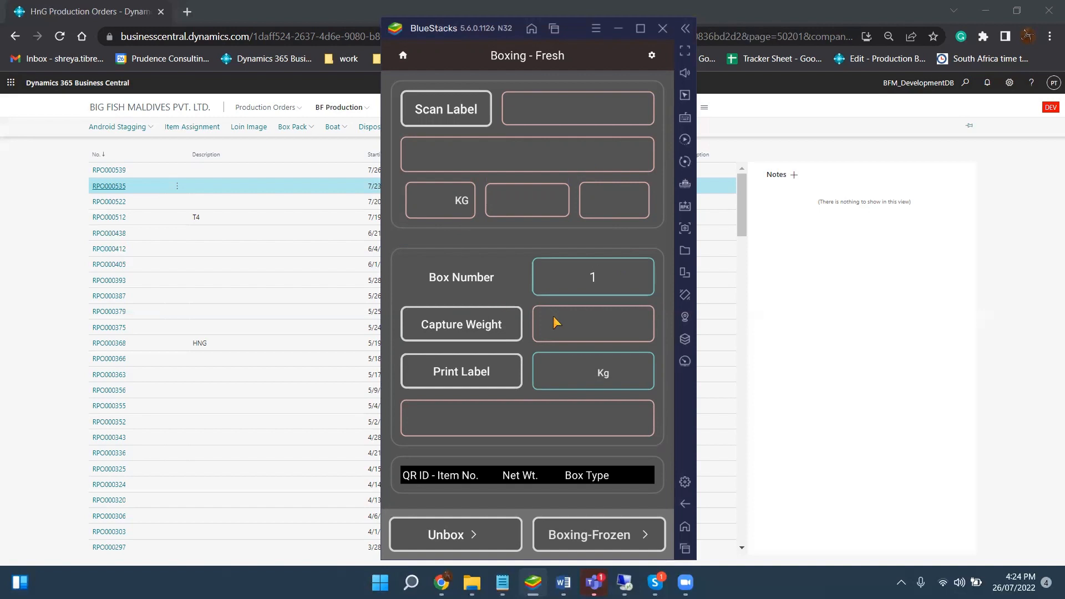
{"action": "left_click", "coordinate": [555, 362]}
{"action": "scroll", "coordinate": [516, 256], "scroll_direction": "down", "scroll_amount": 1}
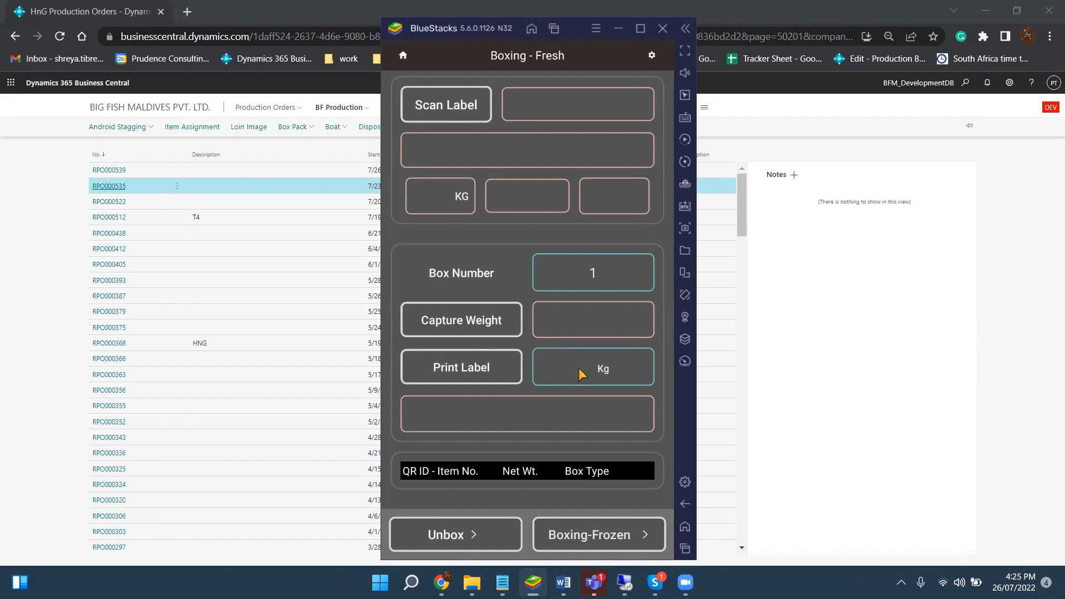
{"action": "type", "text": "12"}
Step: Switch to Business Central and open box pack BP000046 from the Posted Box Pack List
{"action": "left_click", "coordinate": [297, 127]}
{"action": "left_click", "coordinate": [297, 127]}
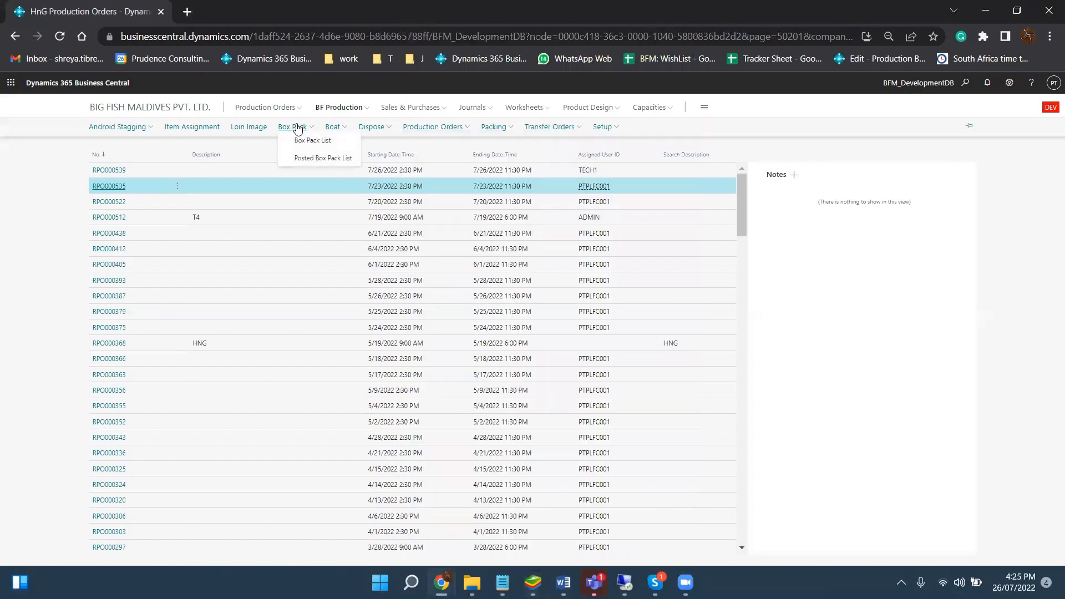
{"action": "left_click", "coordinate": [304, 157]}
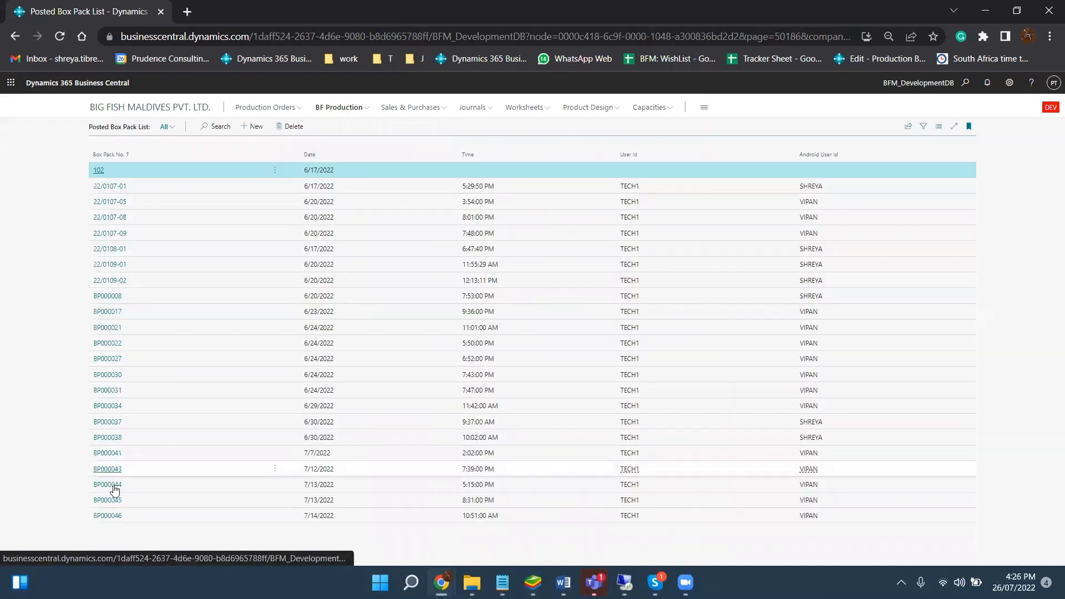
{"action": "left_click", "coordinate": [111, 517]}
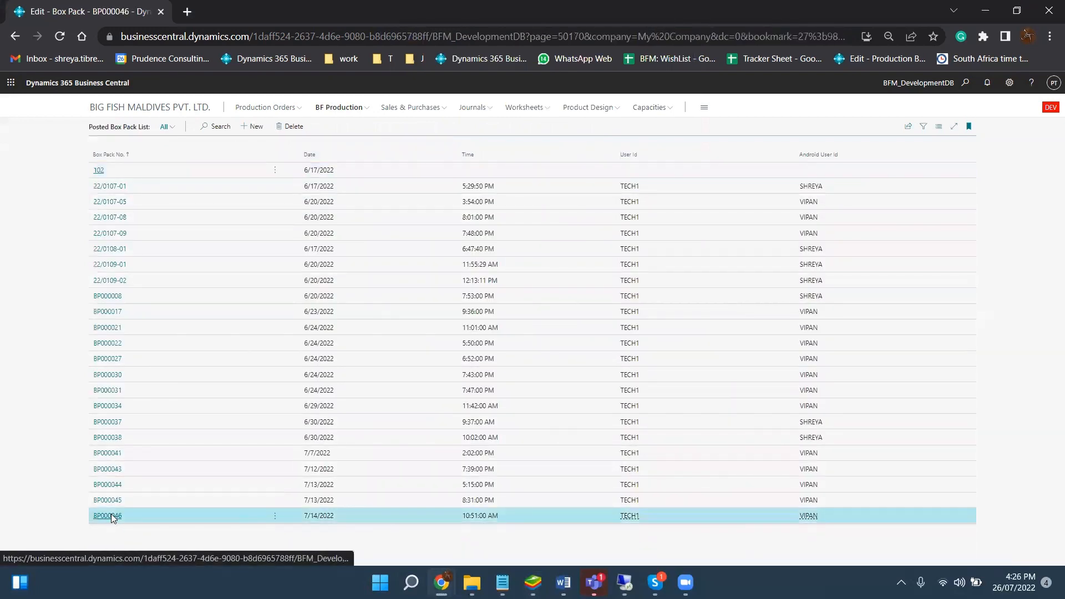
Step: Review the General details of box pack BP000046, including box number, date, box code, gross weight and number of pieces
{"action": "left_click", "coordinate": [247, 253]}
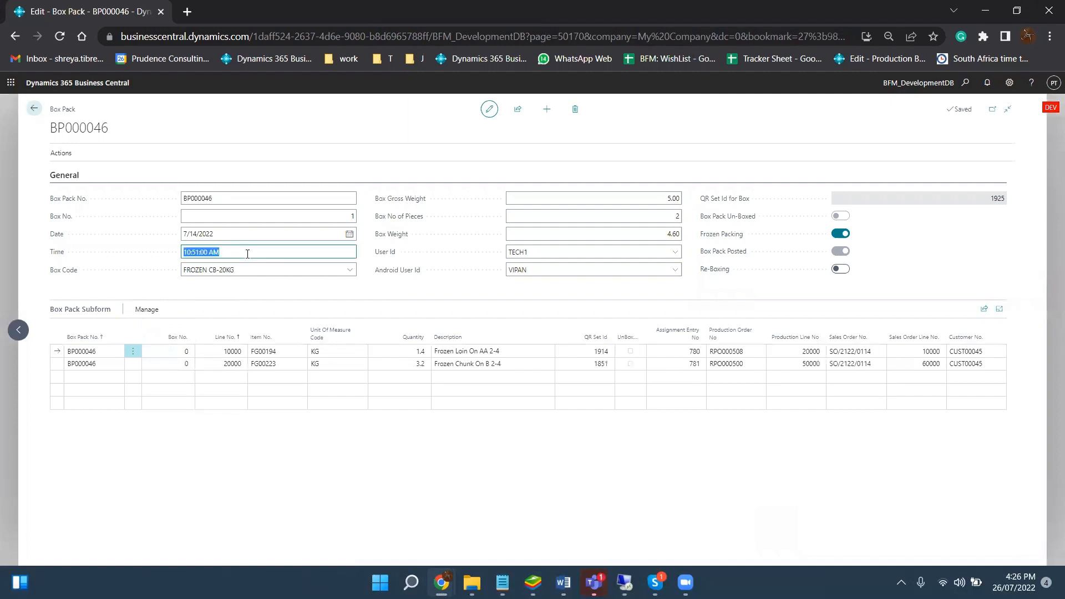
{"action": "left_click", "coordinate": [87, 225]}
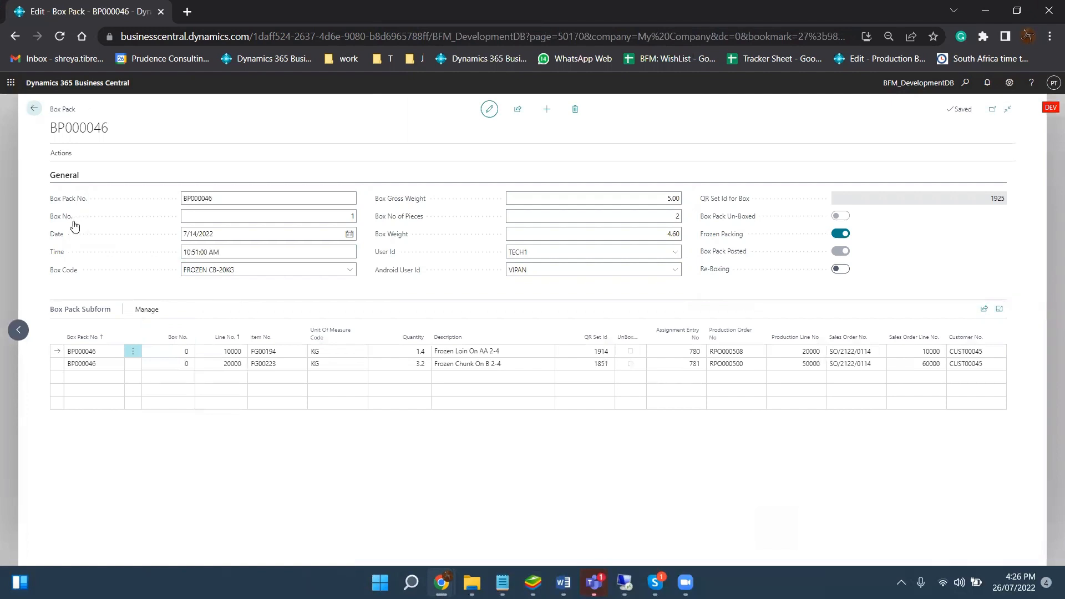
{"action": "left_click", "coordinate": [355, 217]}
{"action": "type", "text": "1"}
{"action": "left_click", "coordinate": [299, 236]}
{"action": "mouse_move", "coordinate": [70, 272]}
{"action": "mouse_move", "coordinate": [419, 201]}
{"action": "mouse_move", "coordinate": [424, 219]}
{"action": "mouse_move", "coordinate": [406, 239]}
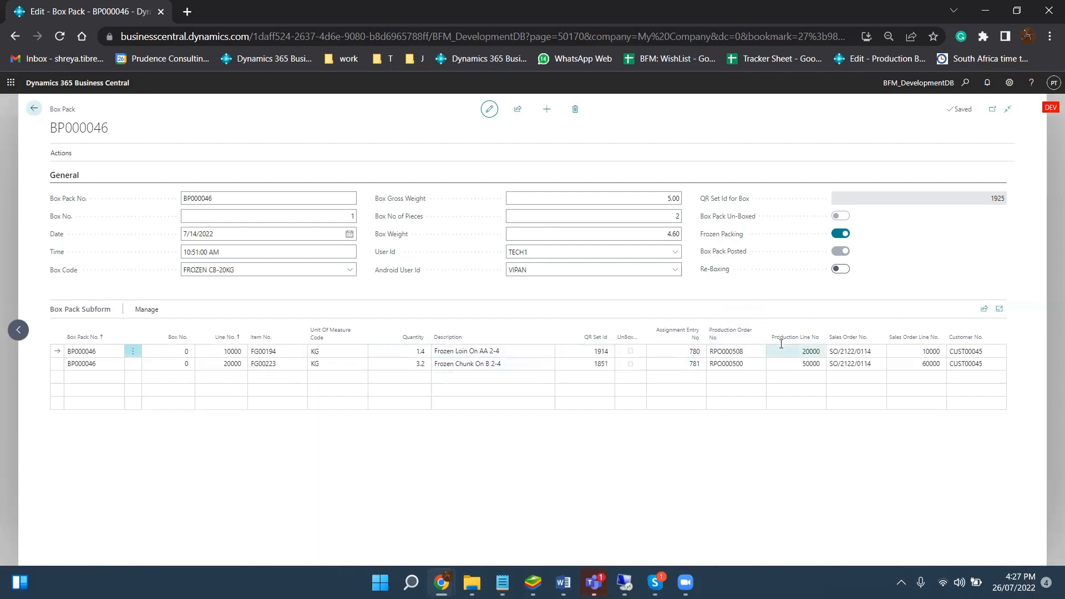
Step: Examine the first box pack line's sales order lookup and its linked sales order line and customer fields
{"action": "left_click", "coordinate": [838, 353]}
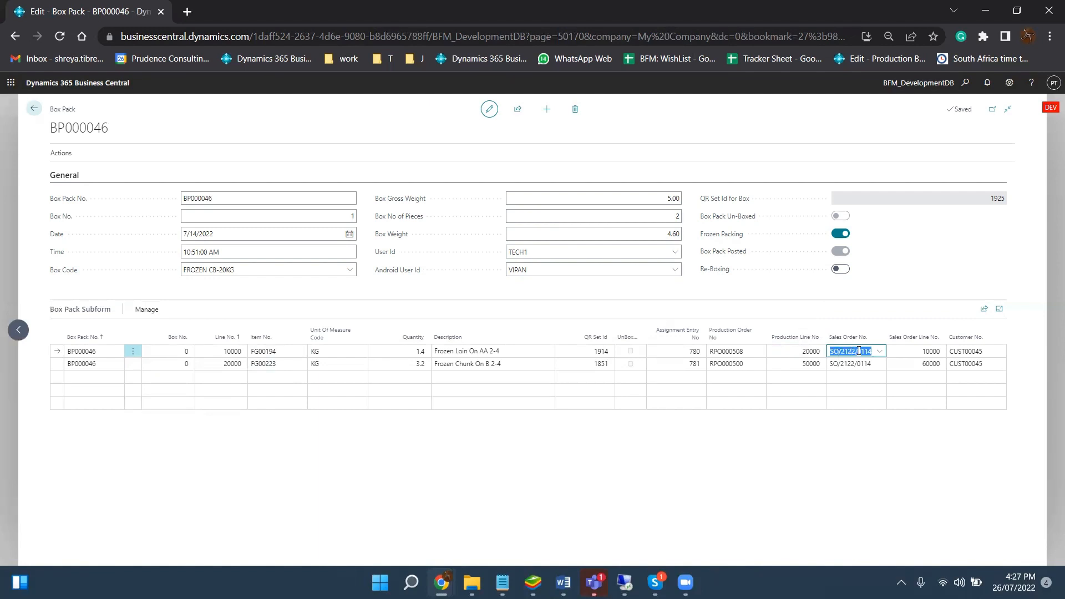
{"action": "left_click", "coordinate": [880, 352]}
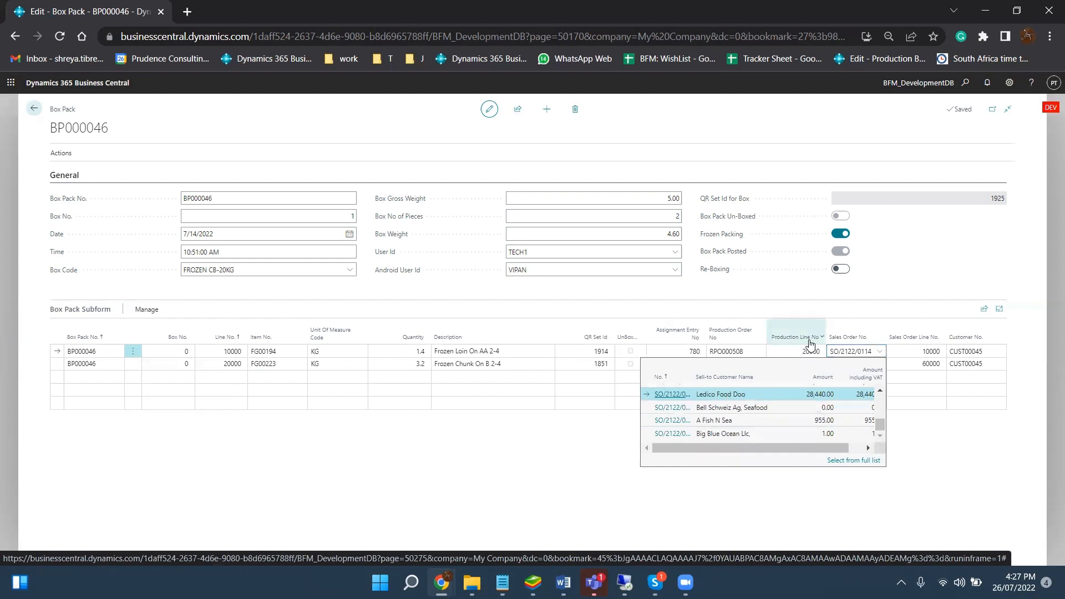
{"action": "left_click", "coordinate": [849, 336]}
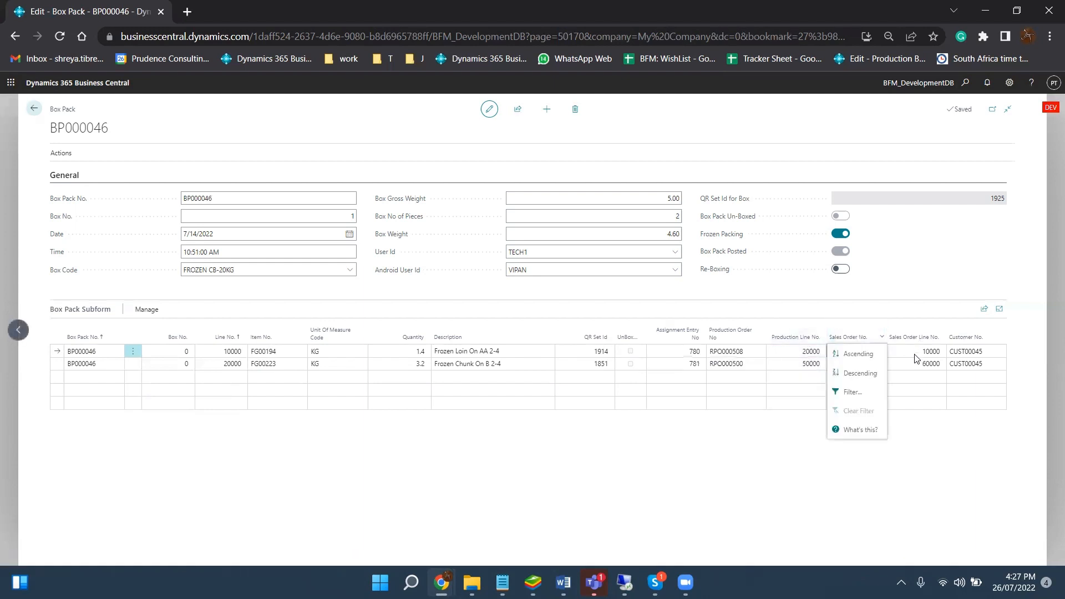
{"action": "left_click", "coordinate": [915, 356]}
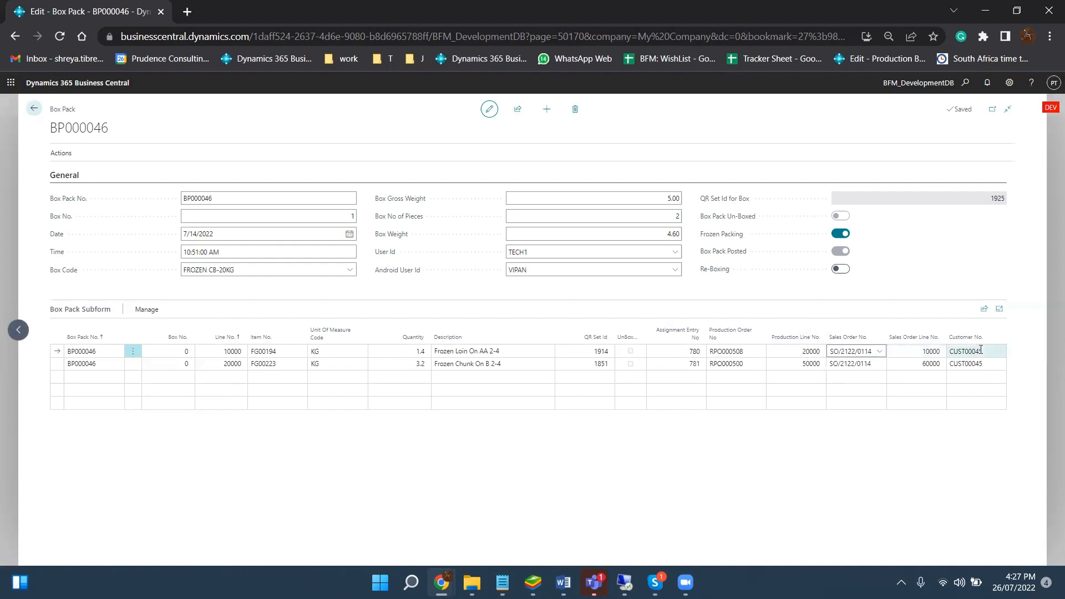
{"action": "left_click", "coordinate": [640, 304]}
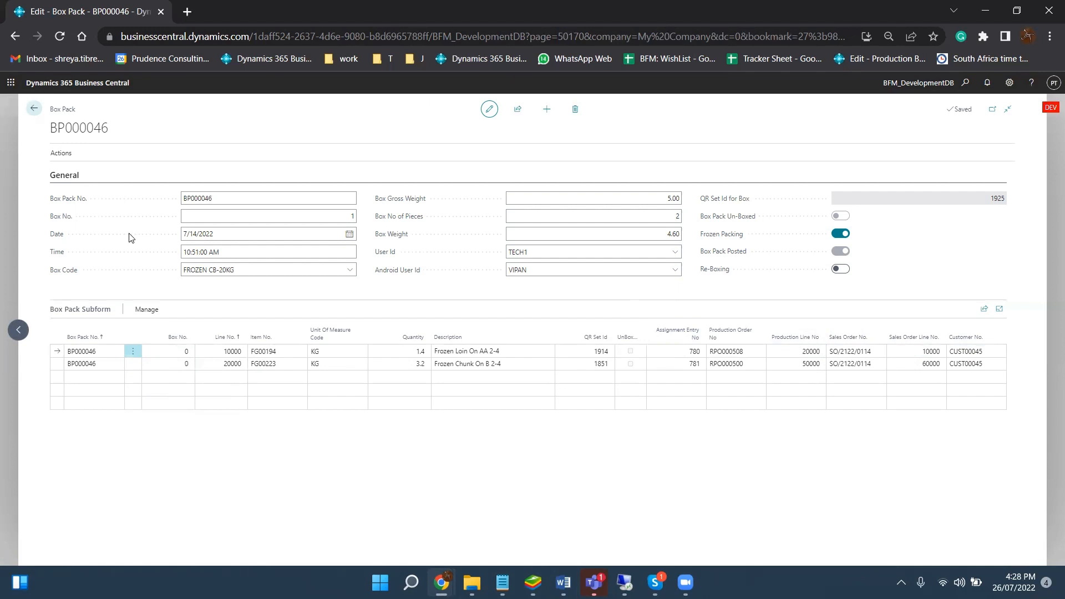
Step: Leave the box pack pages for the home page and search for "pur inv" to open the Purchase Invoices list
{"action": "left_click", "coordinate": [35, 111]}
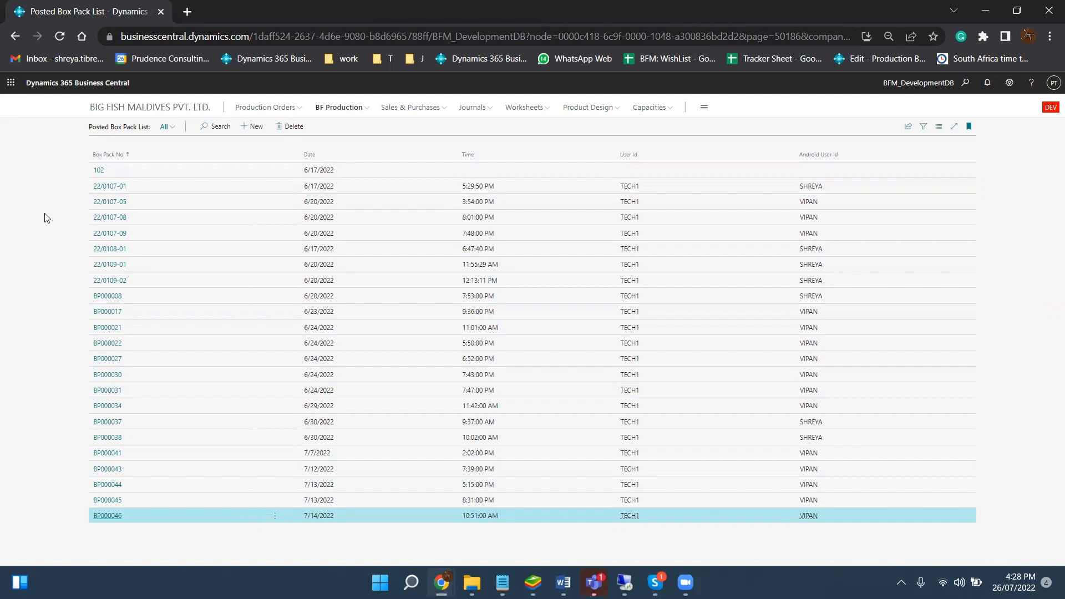
{"action": "left_click", "coordinate": [141, 109]}
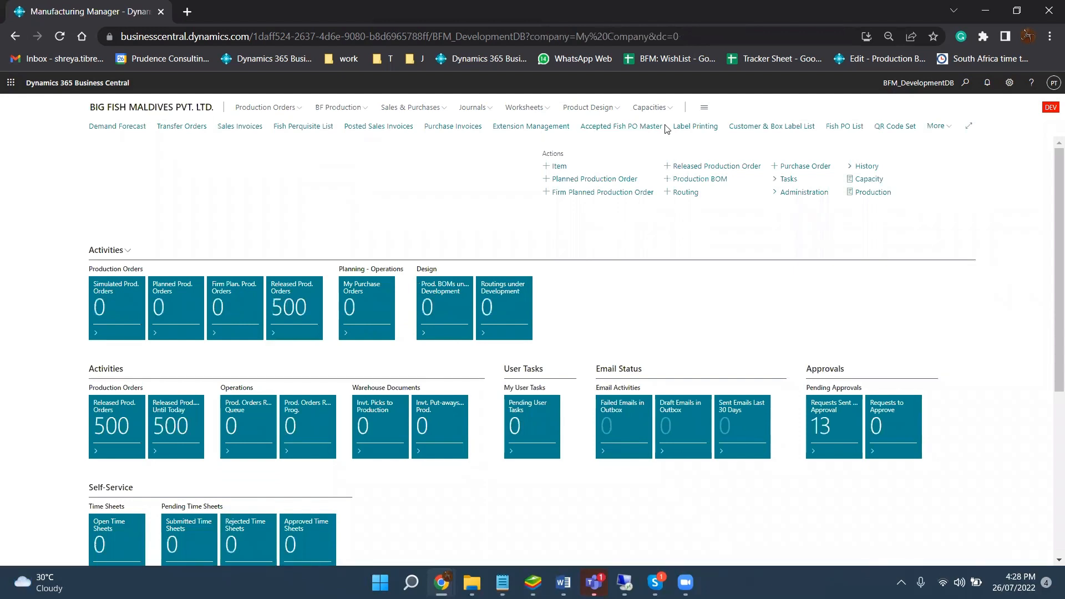
{"action": "left_click", "coordinate": [966, 83]}
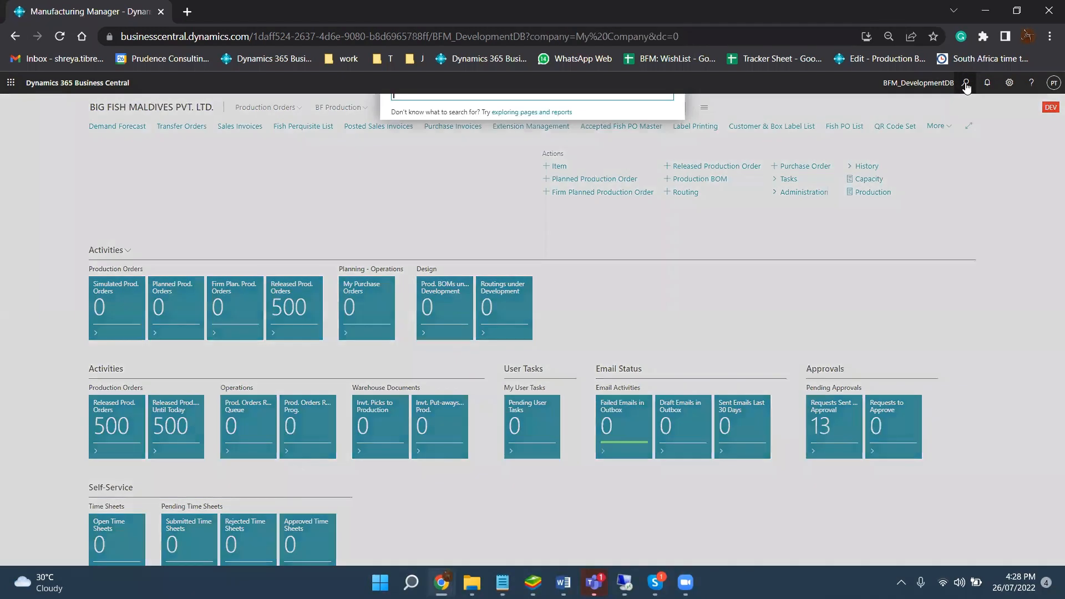
{"action": "type", "text": "pur inv"}
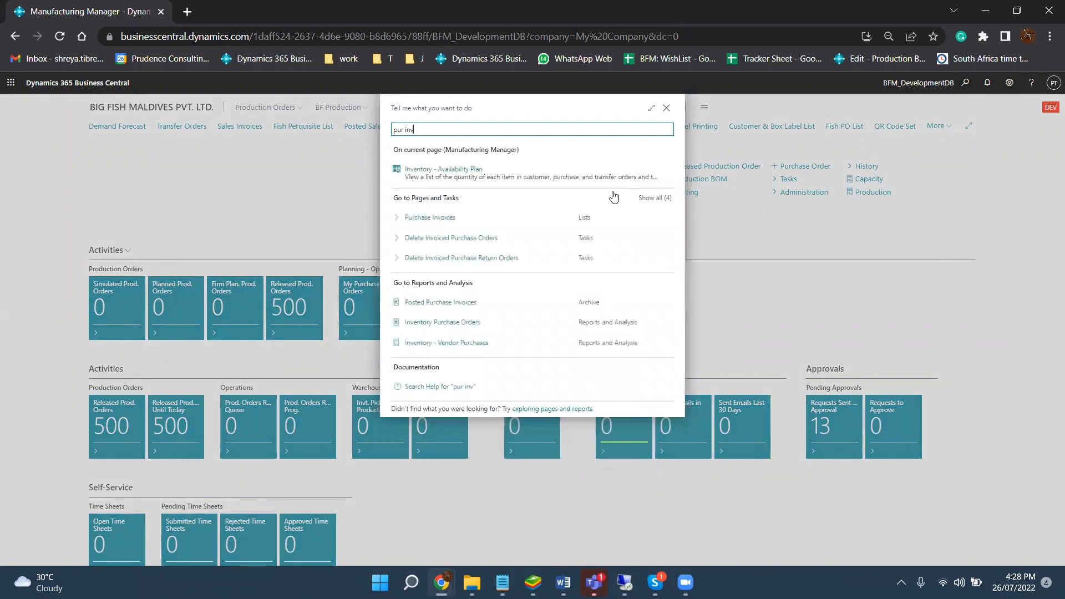
{"action": "left_click", "coordinate": [481, 224]}
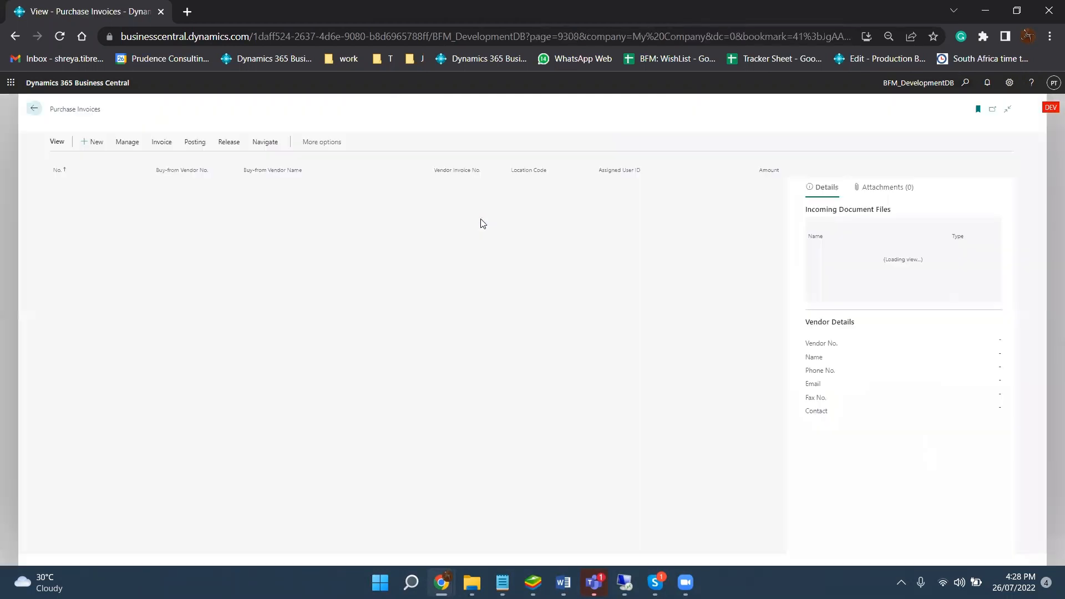
Step: Open purchase invoice PI/2122/0163 and expand its Fish Perquisites Tab to view the perquisite charges
{"action": "scroll", "coordinate": [117, 470], "scroll_direction": "down", "scroll_amount": 5}
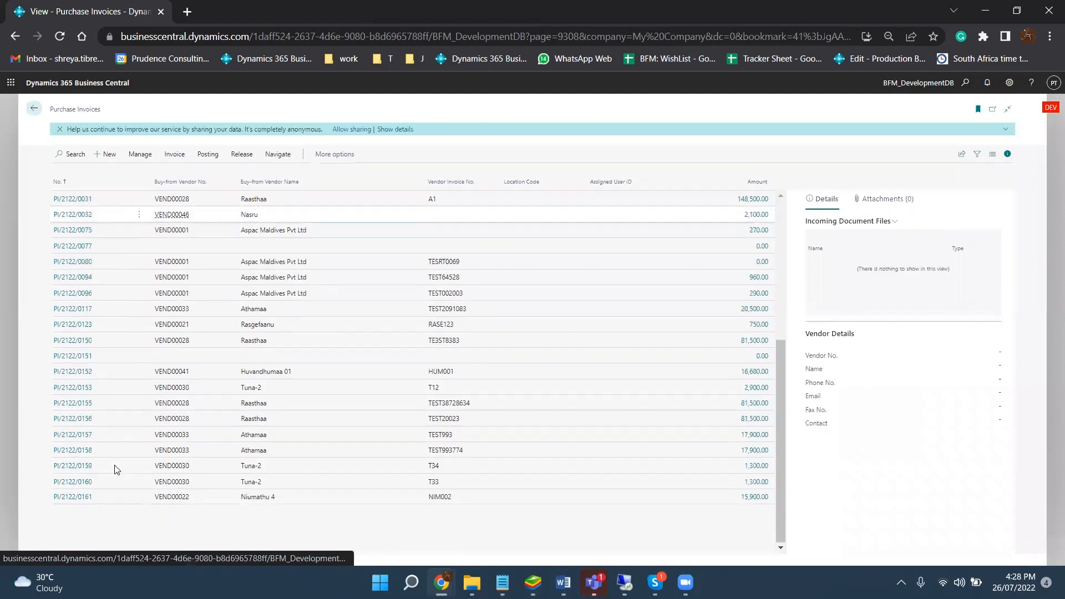
{"action": "left_click", "coordinate": [72, 530]}
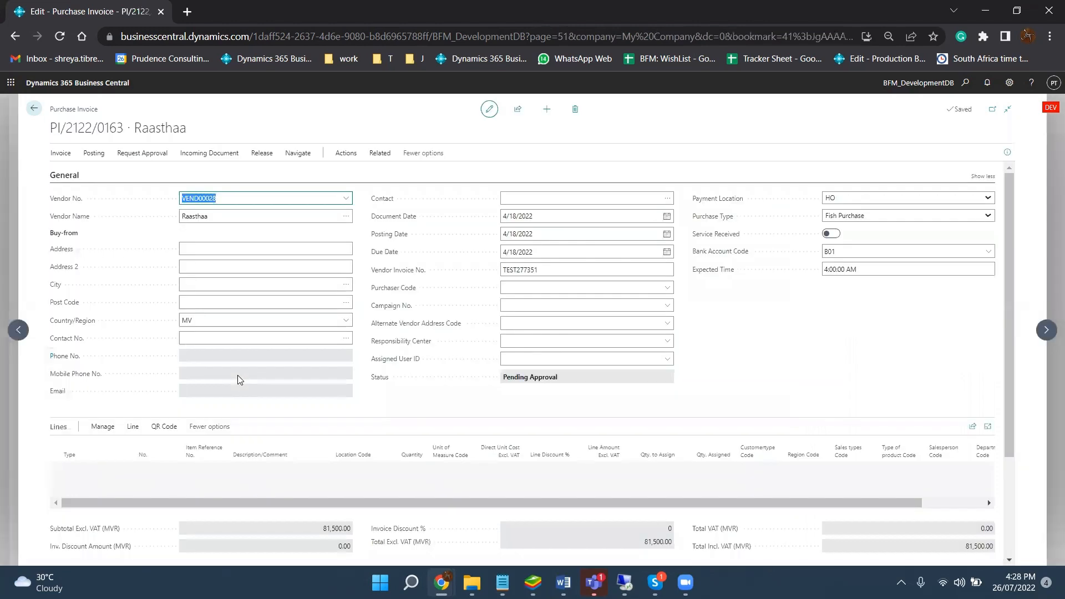
{"action": "scroll", "coordinate": [237, 375], "scroll_direction": "down", "scroll_amount": 4}
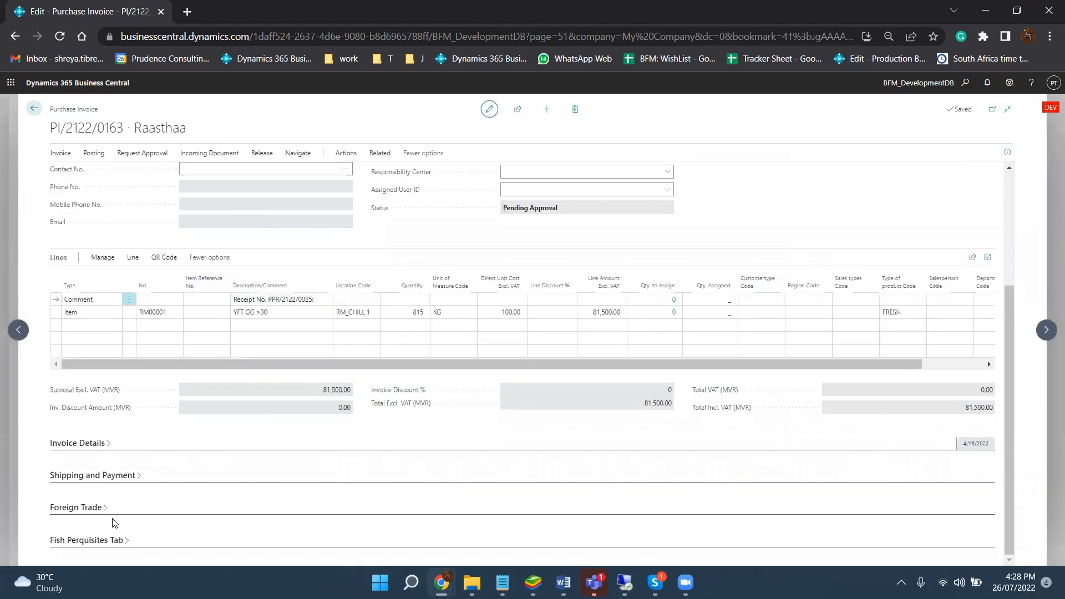
{"action": "left_click", "coordinate": [108, 541]}
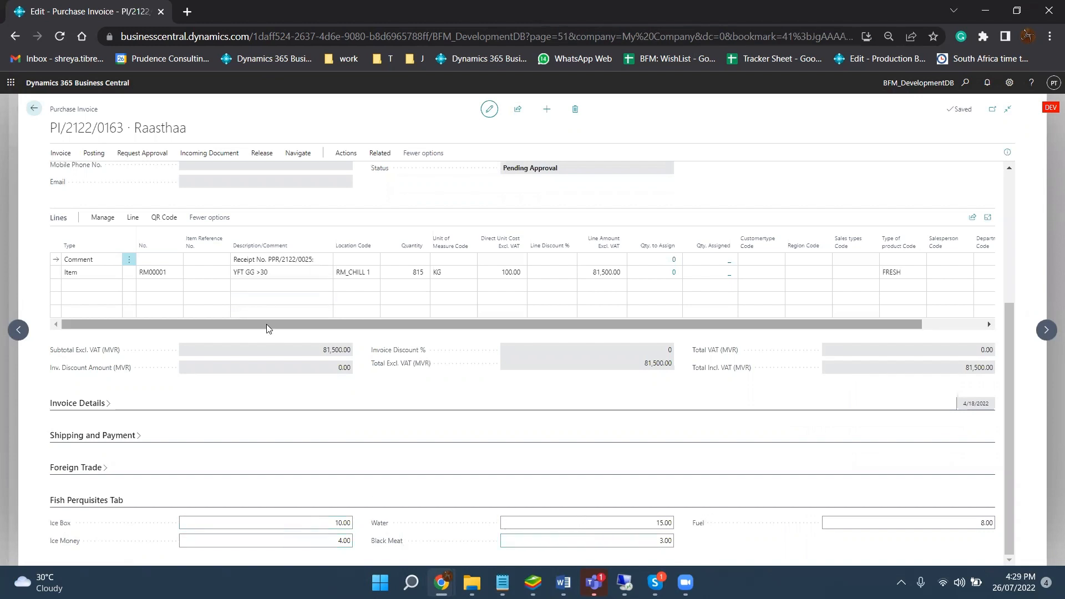
Step: Try to add a Charge (Item) line to the purchase invoice
{"action": "left_click", "coordinate": [81, 286]}
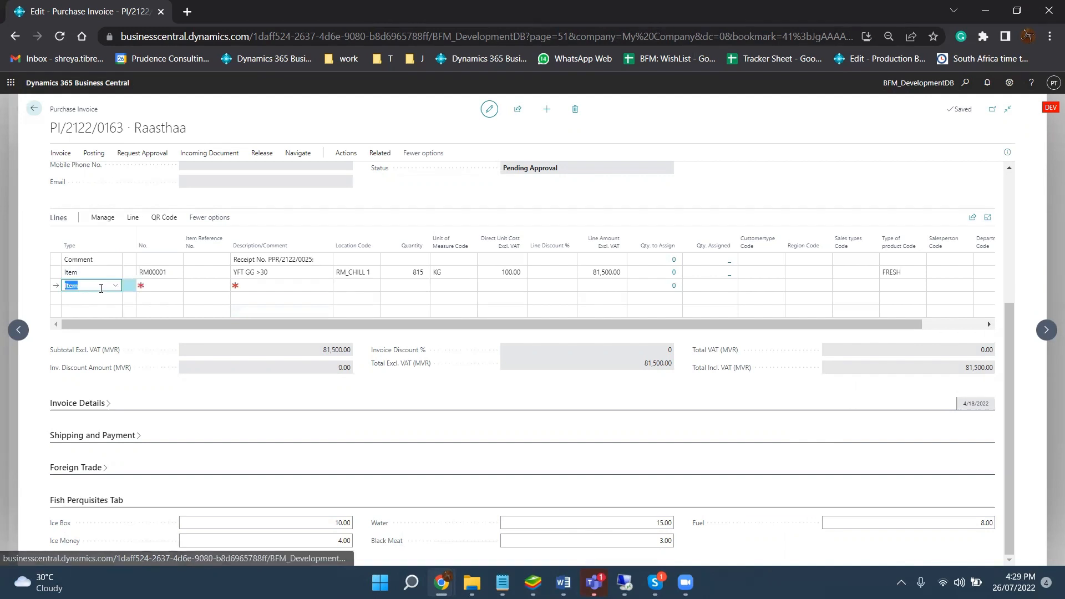
{"action": "left_click", "coordinate": [117, 287]}
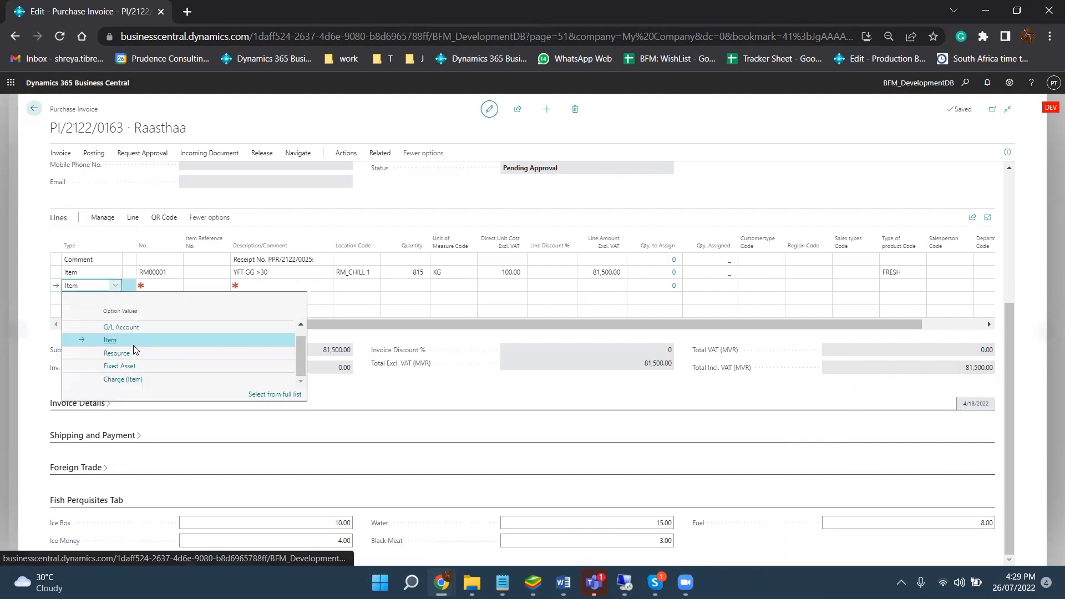
{"action": "left_click", "coordinate": [135, 380]}
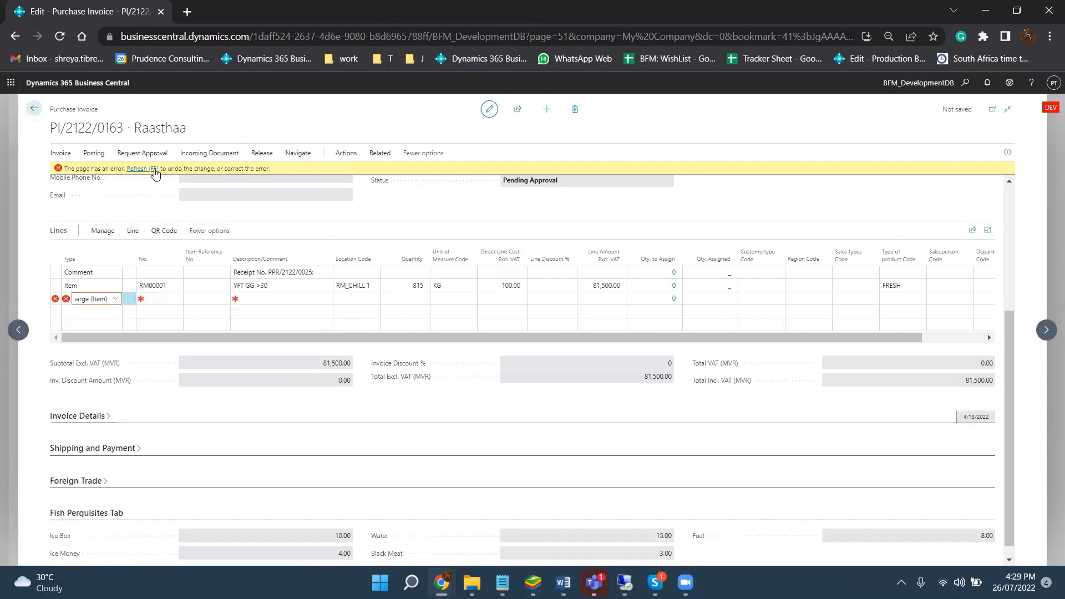
{"action": "left_click", "coordinate": [153, 169]}
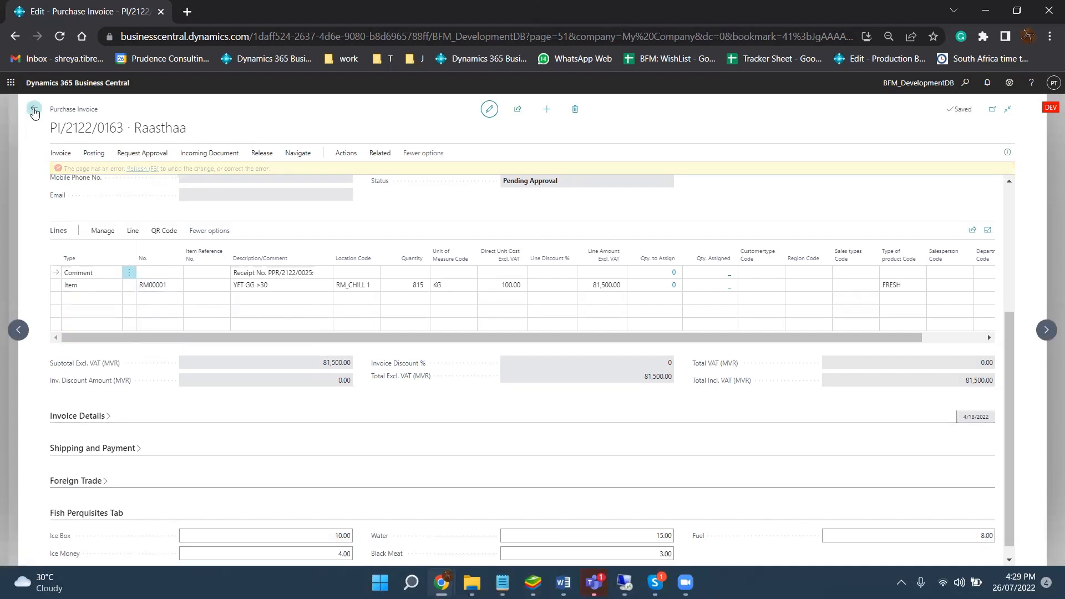
Step: Exit the invoice without posting, view purchase invoice PI/2122/0162, and return to the Business Central home page
{"action": "left_click", "coordinate": [34, 110]}
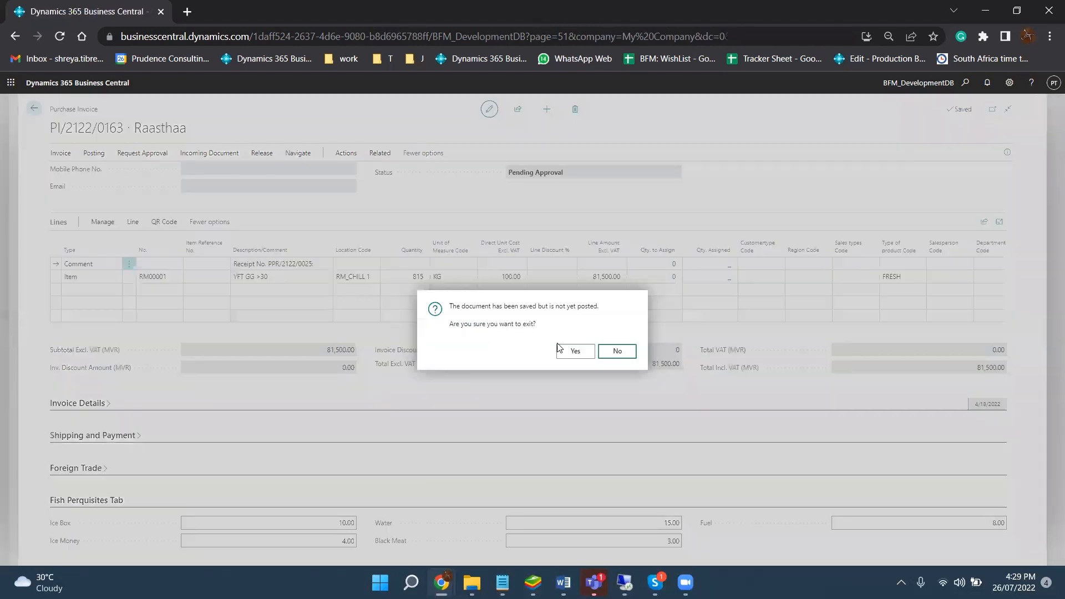
{"action": "left_click", "coordinate": [560, 350]}
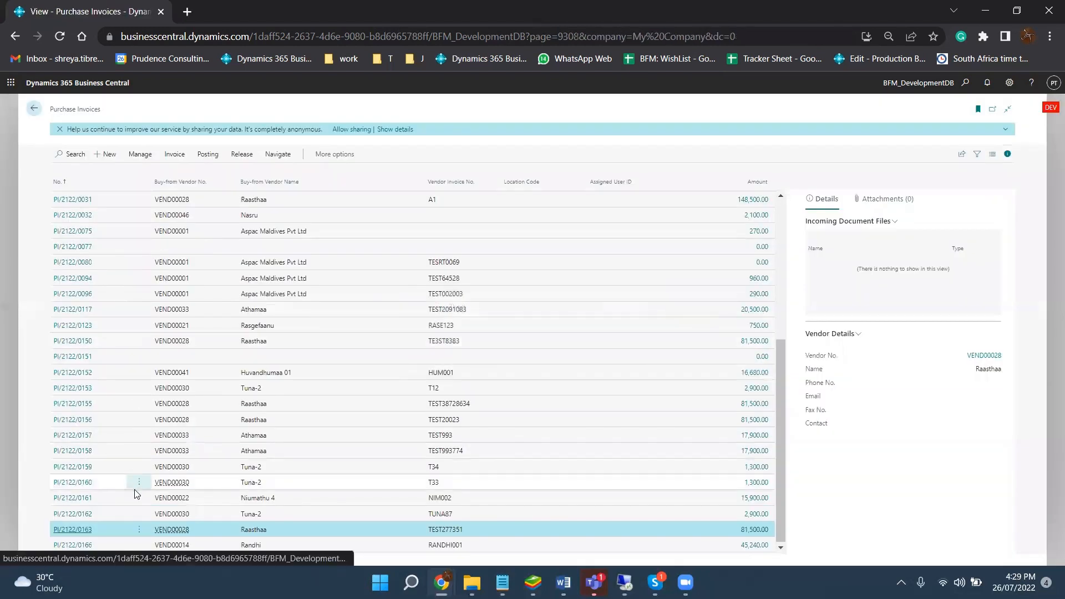
{"action": "left_click", "coordinate": [84, 514]}
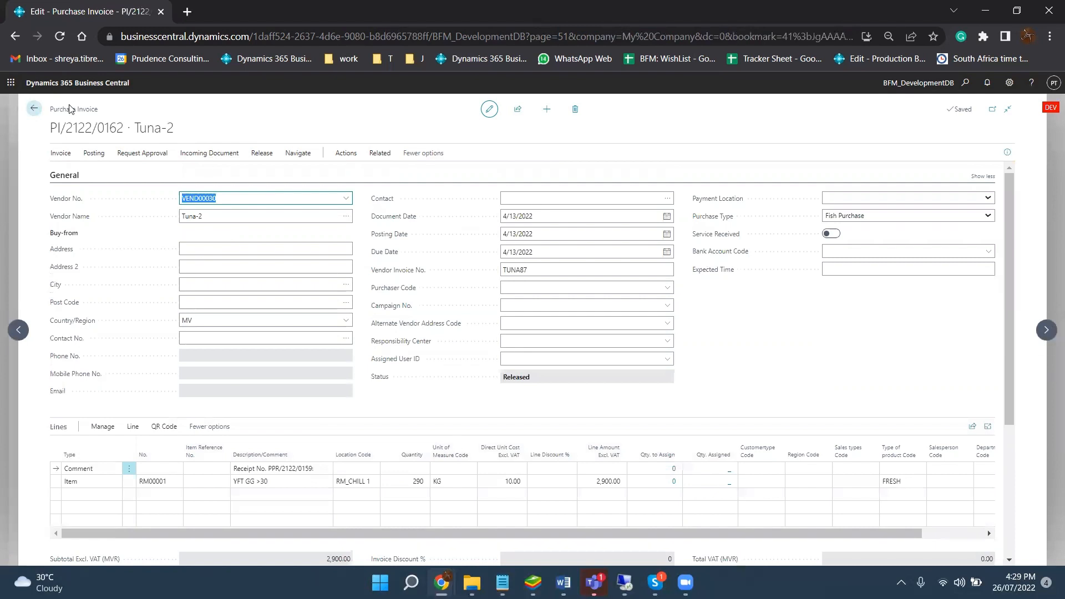
{"action": "left_click", "coordinate": [35, 110]}
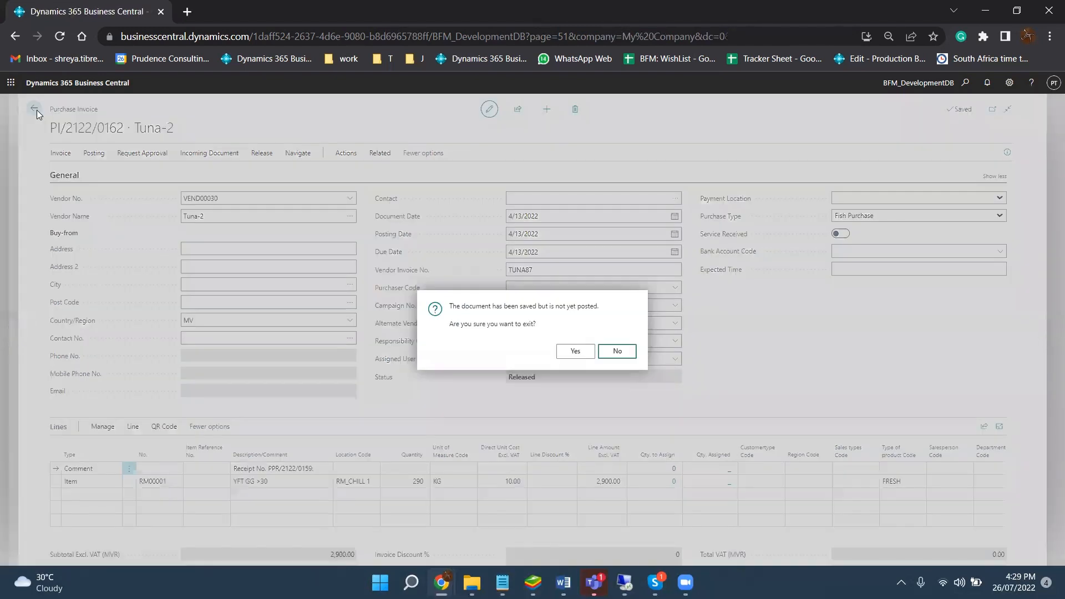
{"action": "left_click", "coordinate": [572, 351]}
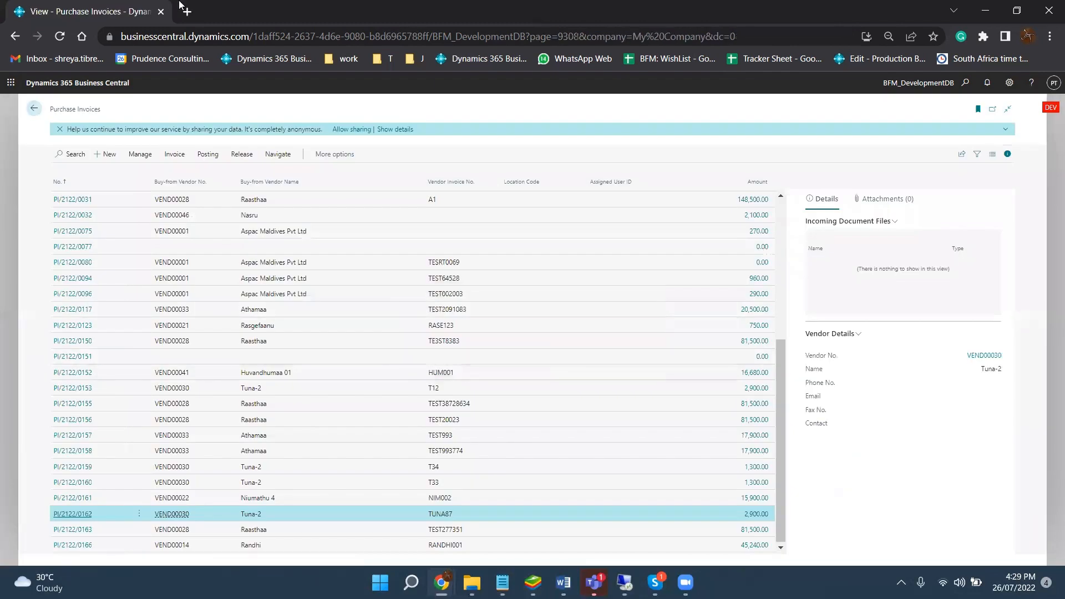
{"action": "left_click", "coordinate": [180, 5]}
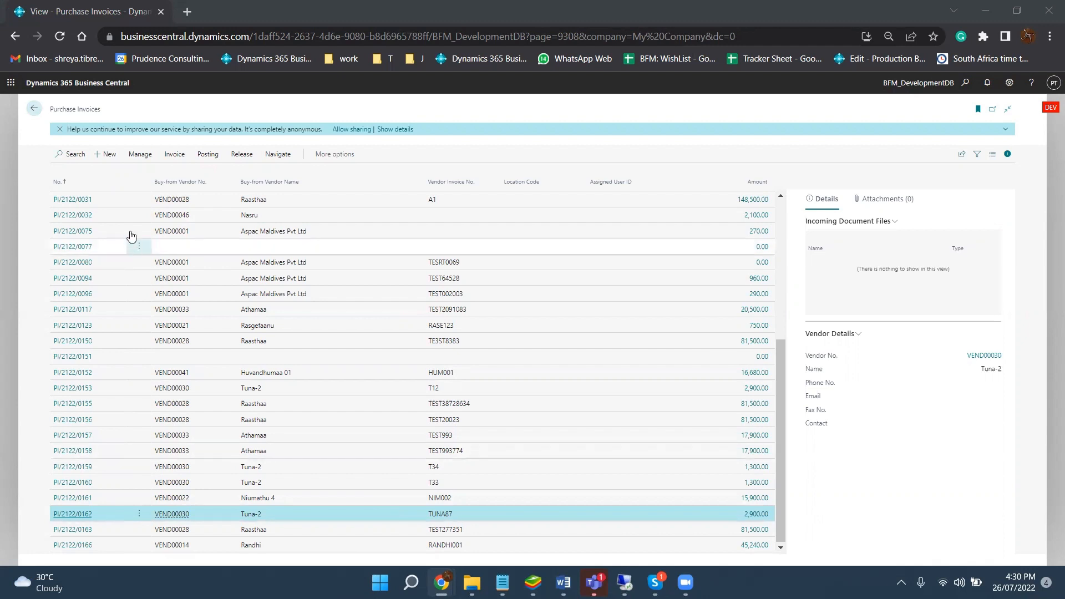
{"action": "left_click", "coordinate": [33, 108]}
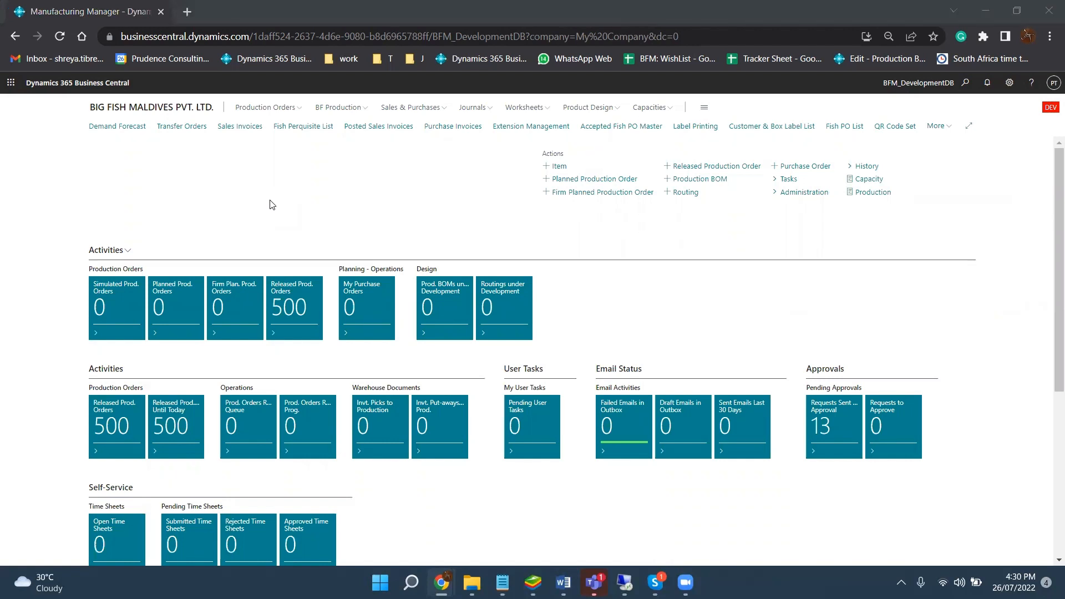
Step: Switch to BlueStacks and open the app settings to view the Zebra printer, weighing machine and label reprint options
{"action": "left_click", "coordinate": [265, 142]}
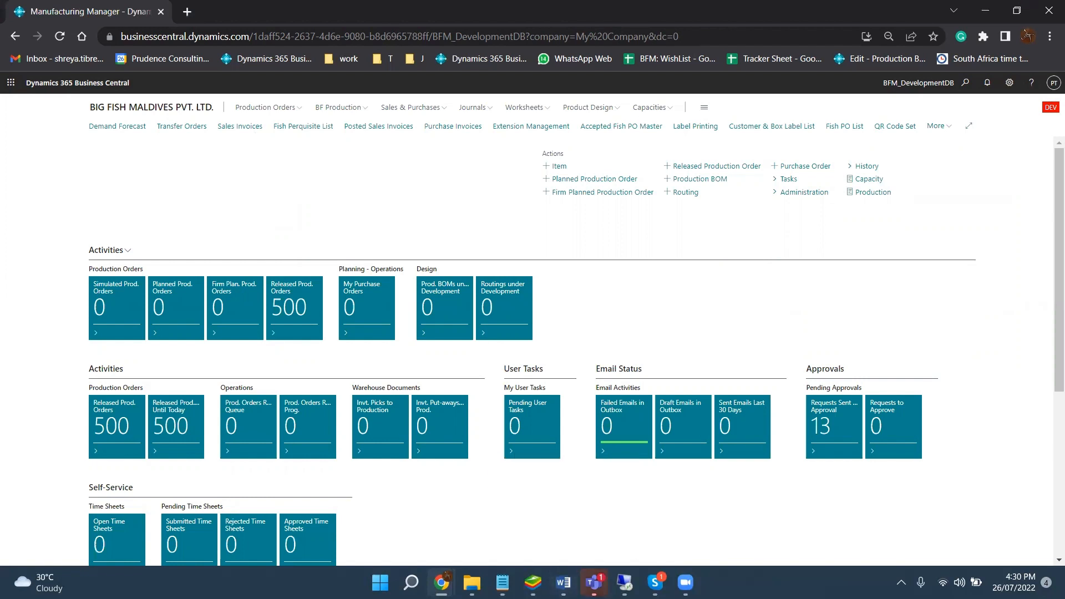
{"action": "left_click", "coordinate": [532, 583]}
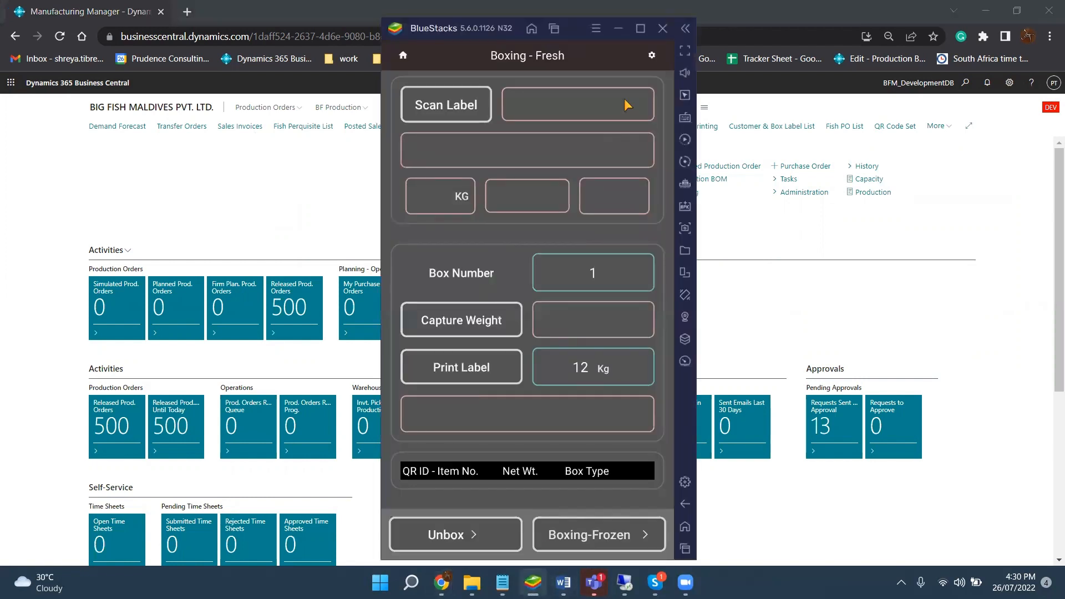
{"action": "left_click", "coordinate": [650, 58]}
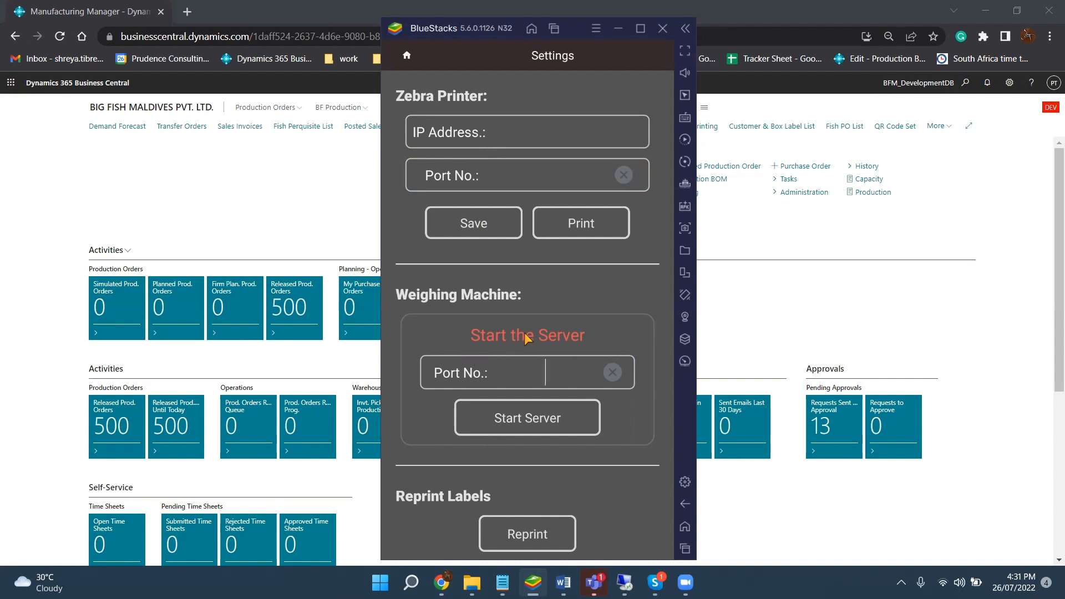
Step: Return to the production app's home screen and view the remaining modules, including Waste, Dispose, Work Stations and QC
{"action": "left_click", "coordinate": [393, 58]}
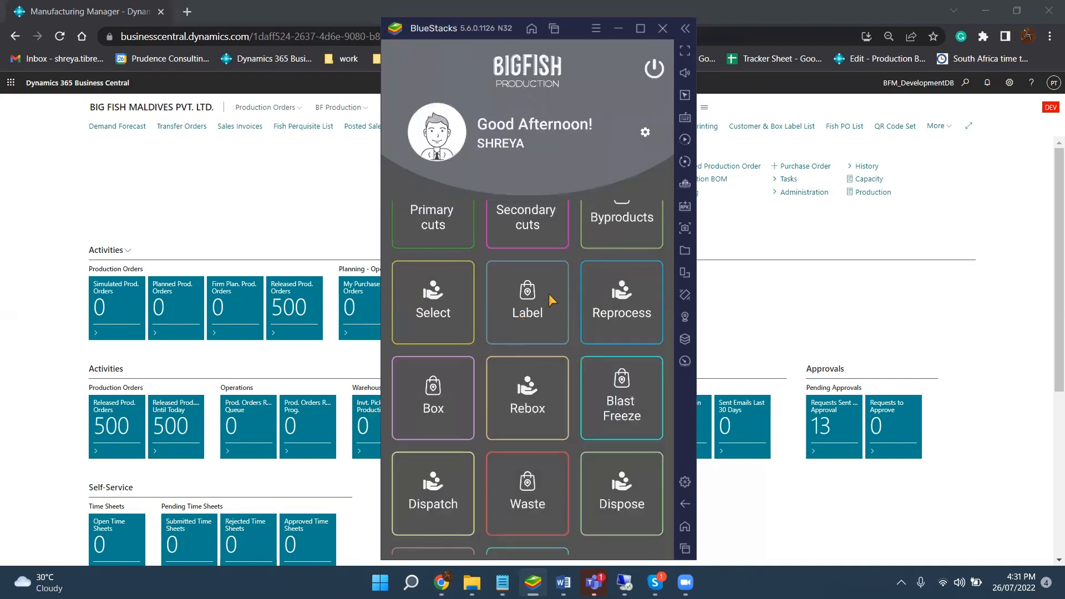
{"action": "scroll", "coordinate": [552, 303], "scroll_direction": "down", "scroll_amount": 3}
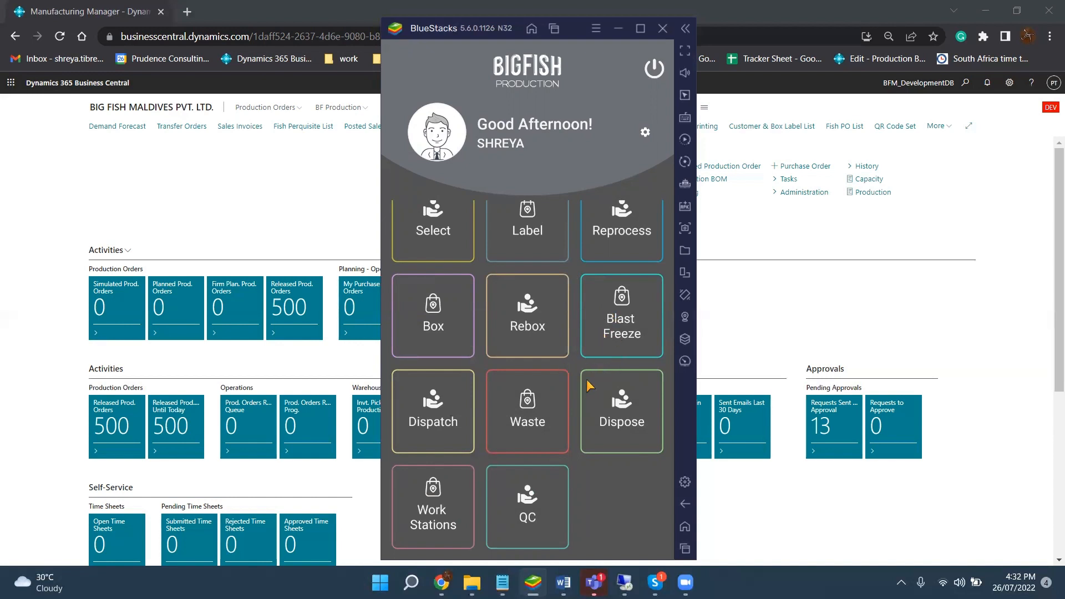
{"action": "left_click", "coordinate": [530, 397]}
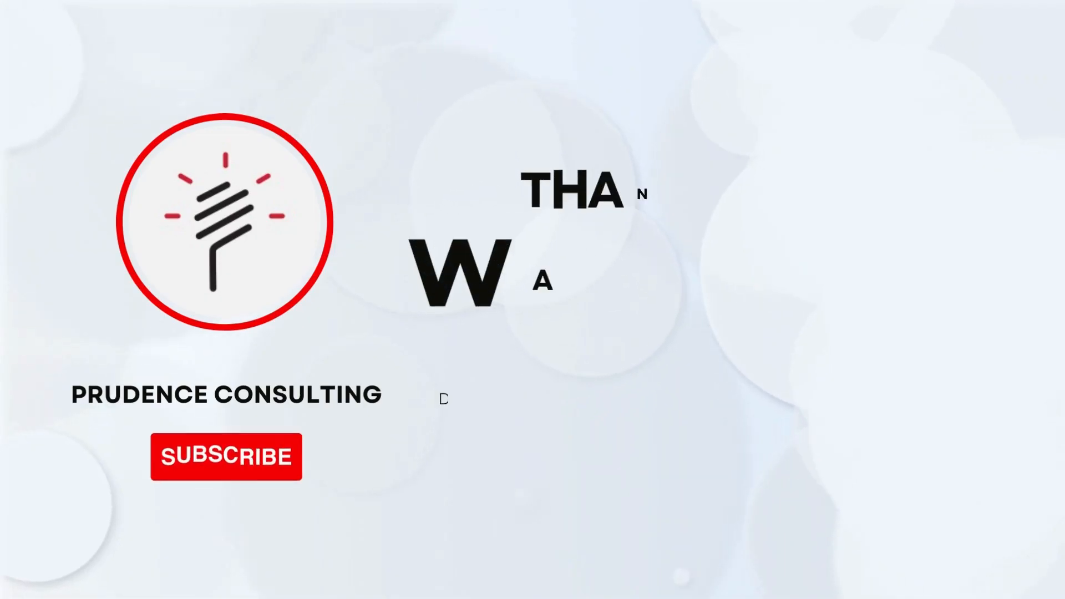